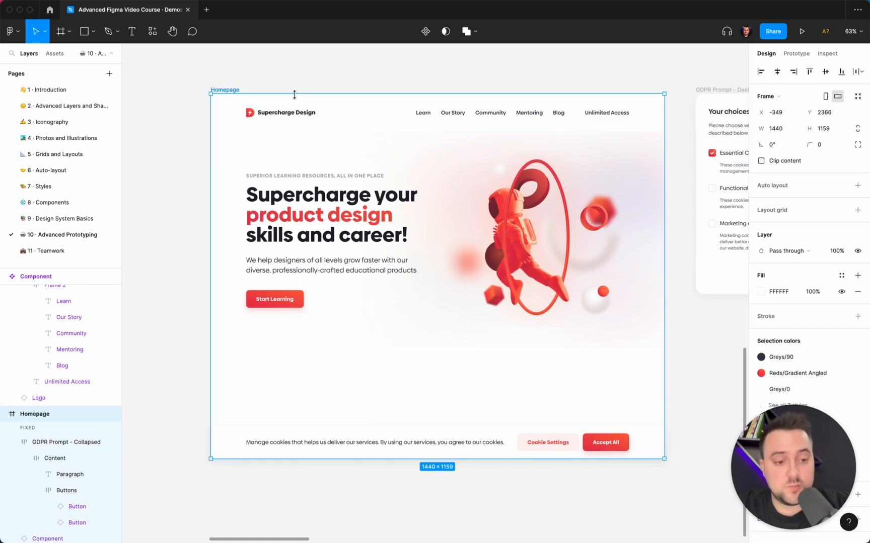
- Open the prototype settings and review the device presets available for the prototype
left_click(795, 54)
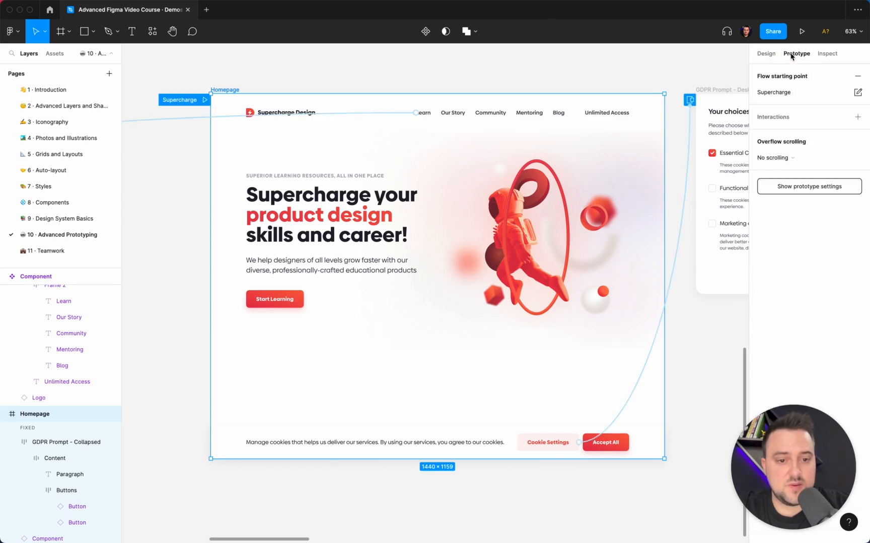
left_click(809, 188)
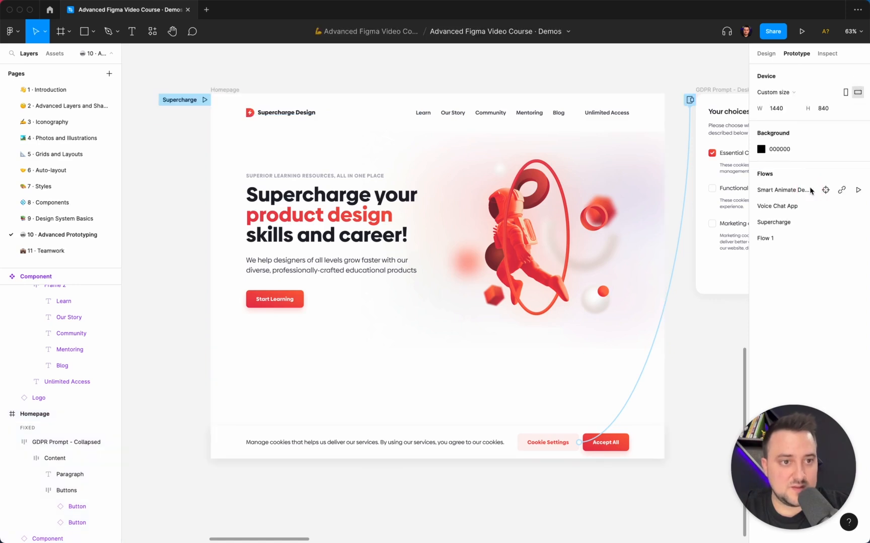
left_click(786, 94)
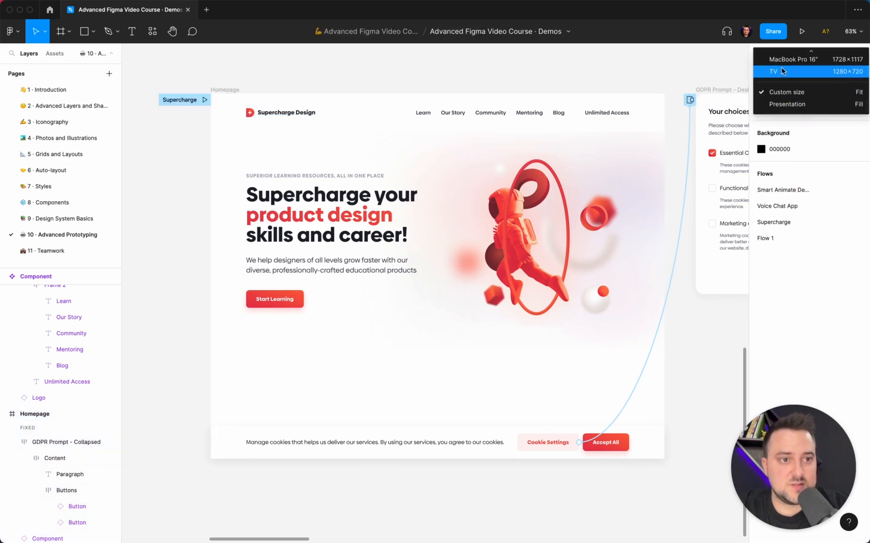
scroll(783, 71, "up", 5)
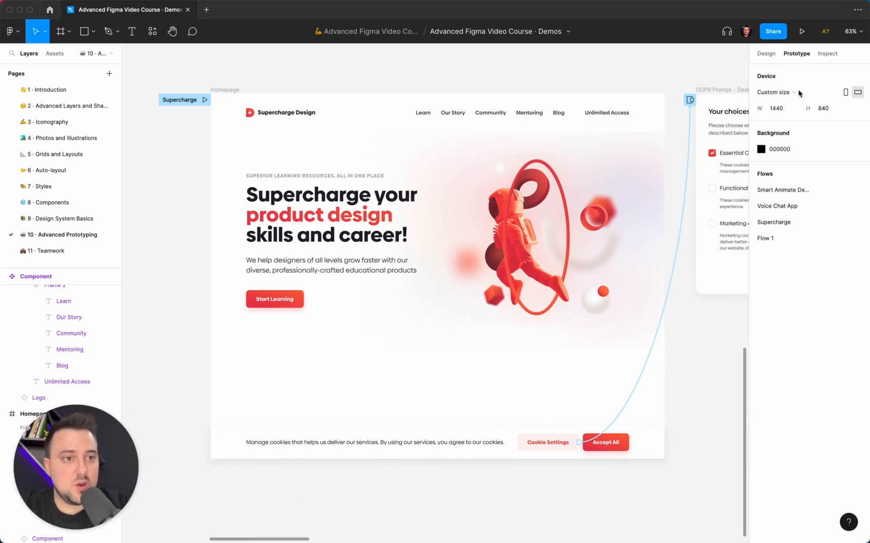
left_click(793, 94)
left_click(797, 93)
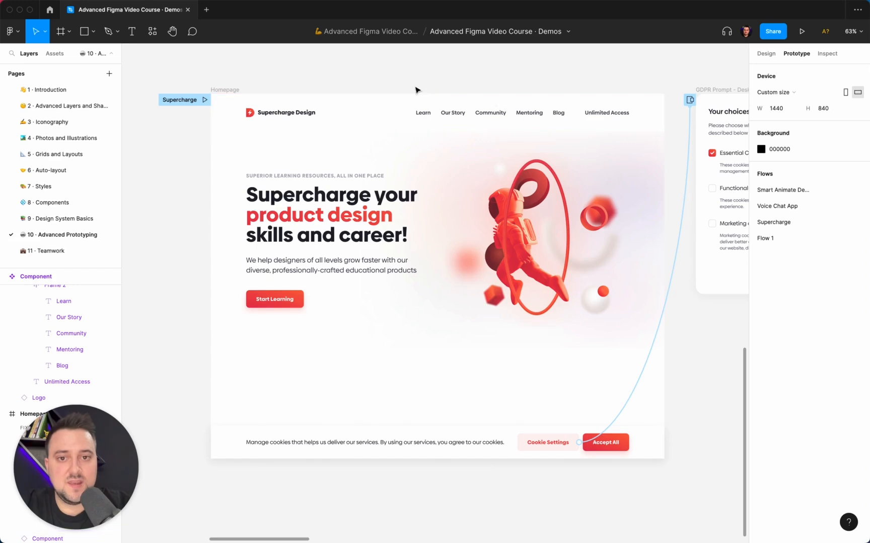
- Select the first Homepage frame and look over the expanded GDPR prompt and the second Homepage frame beside it
left_click(312, 86)
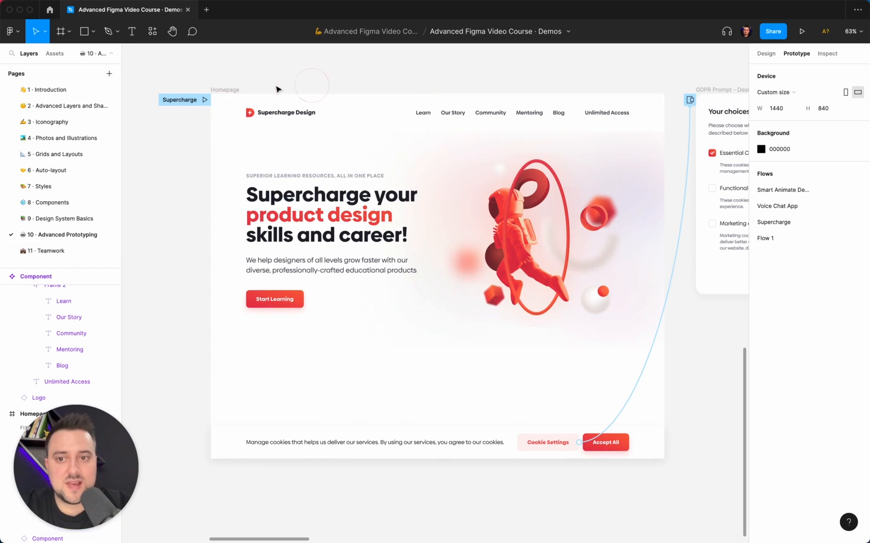
left_click(235, 90)
scroll(492, 331, "right", 10)
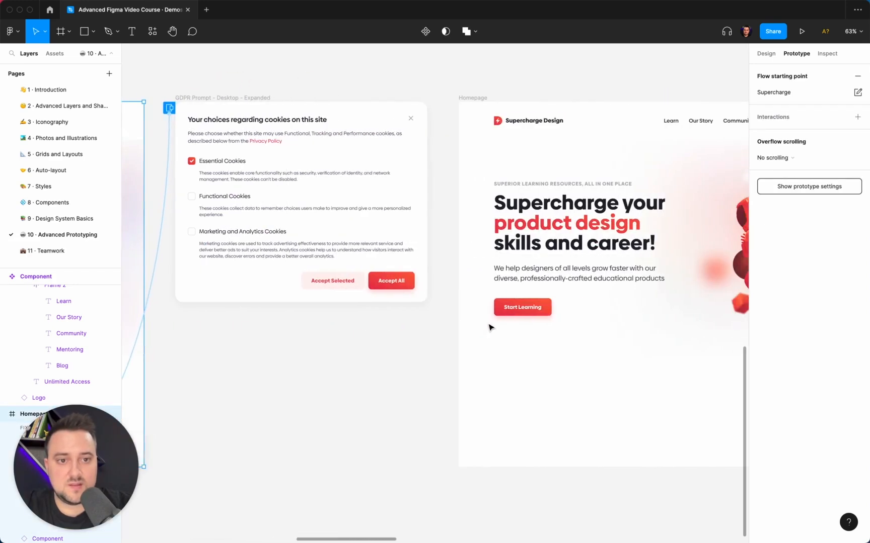
scroll(489, 328, "right", 10)
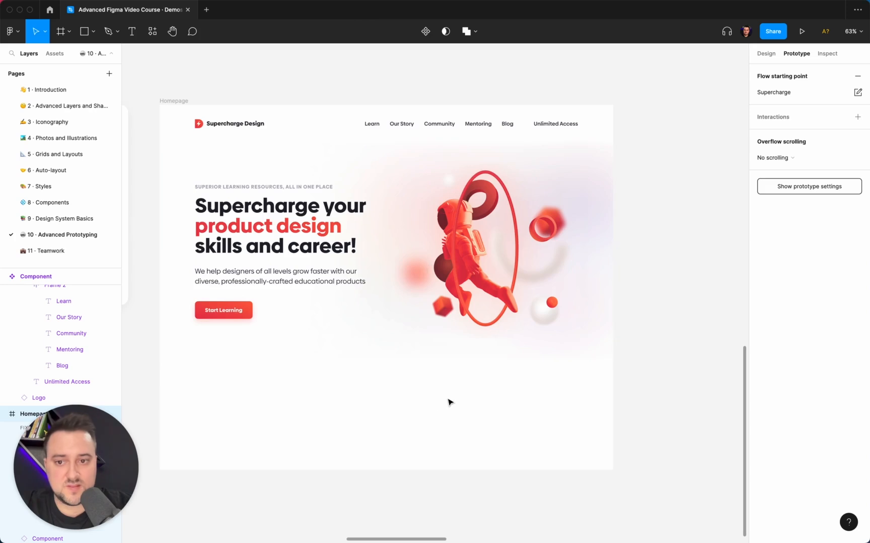
scroll(449, 403, "right", 4)
scroll(450, 402, "left", 6)
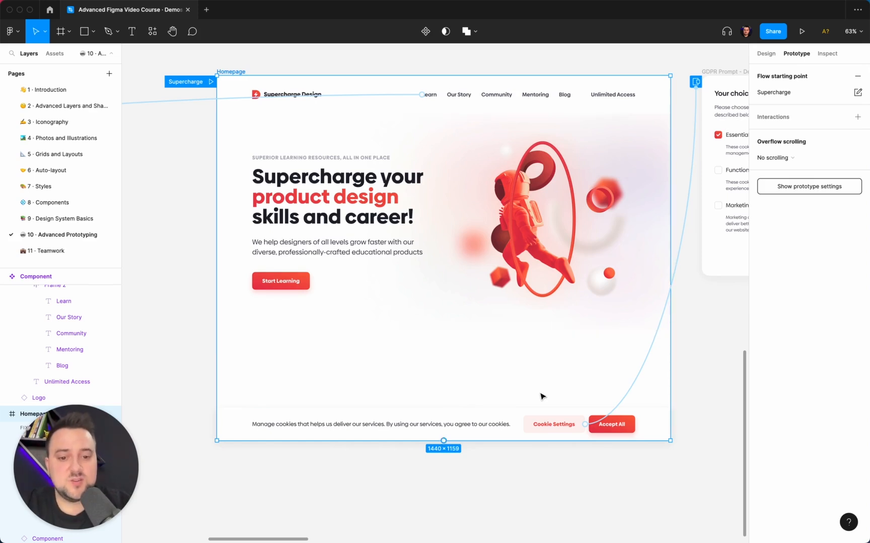
- Inspect the design properties of the Homepage navigation bar, including its constraints and fixed position when scrolling
left_click(767, 55)
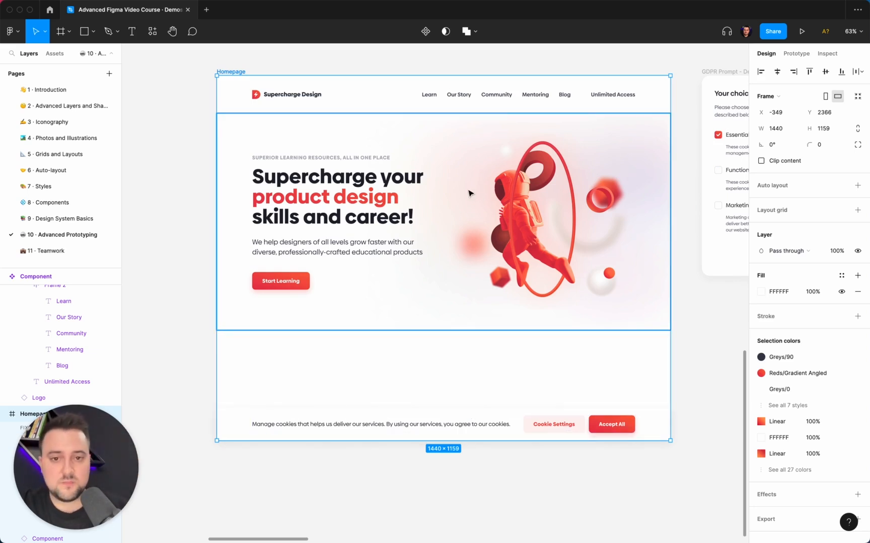
left_click(481, 92)
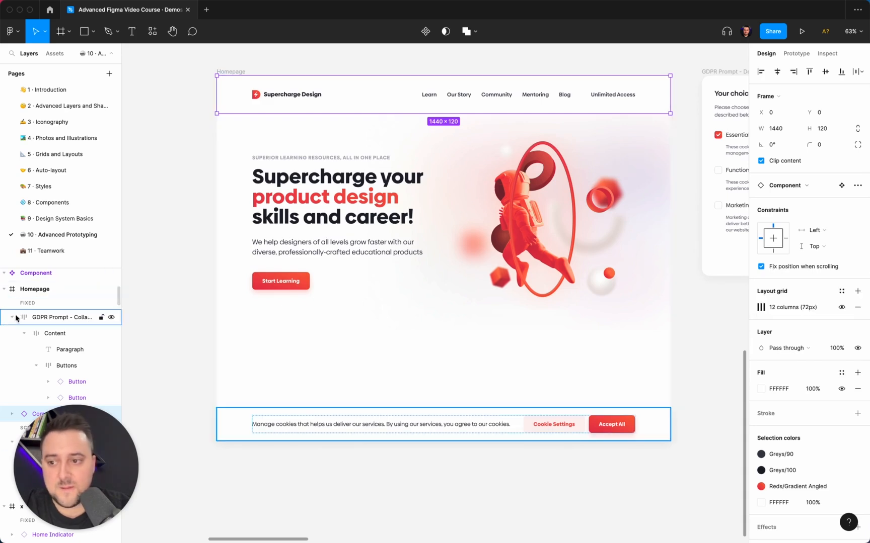
scroll(29, 308, "down", 2)
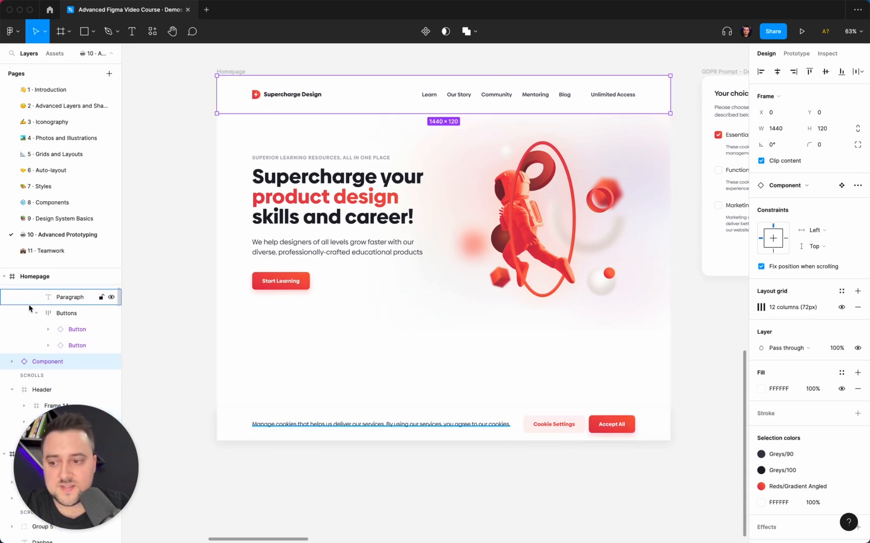
scroll(45, 383, "up", 3)
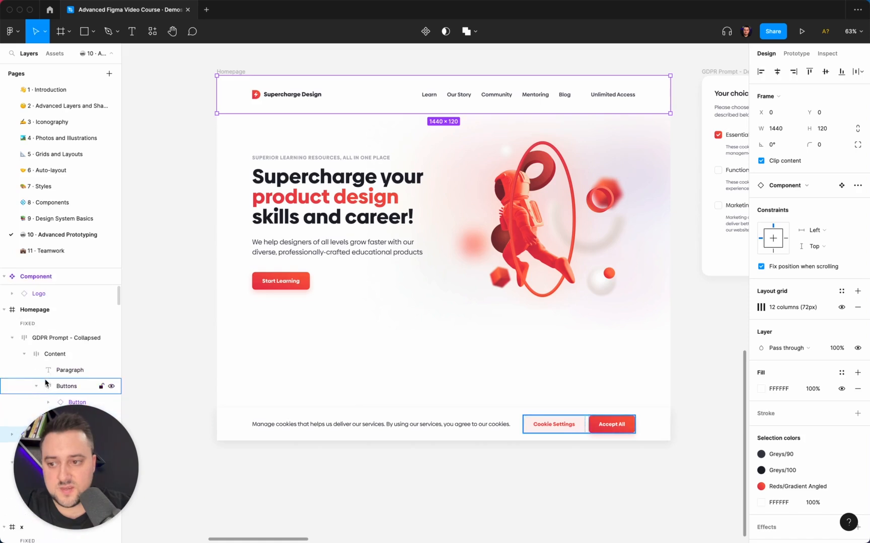
- Examine which of the Homepage frame's layers are grouped as fixed and which as scrolling
left_click(40, 311)
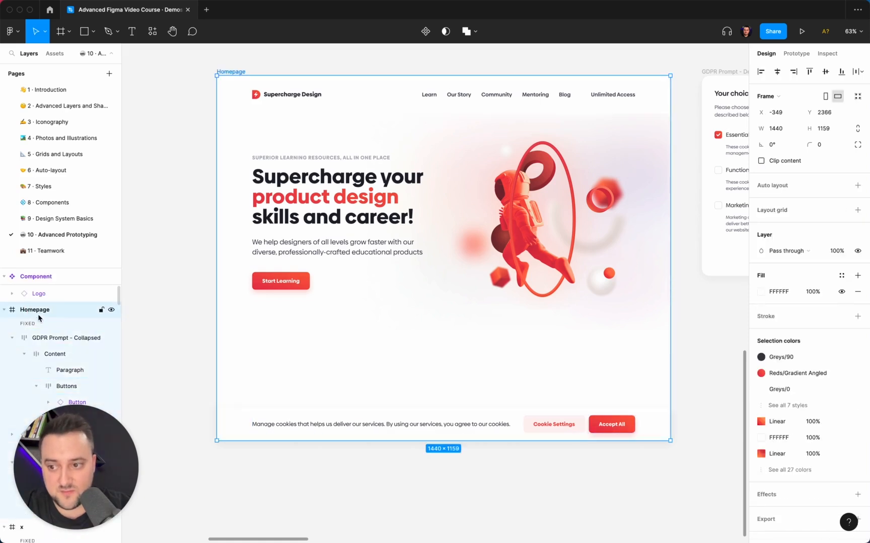
scroll(30, 317, "down", 1)
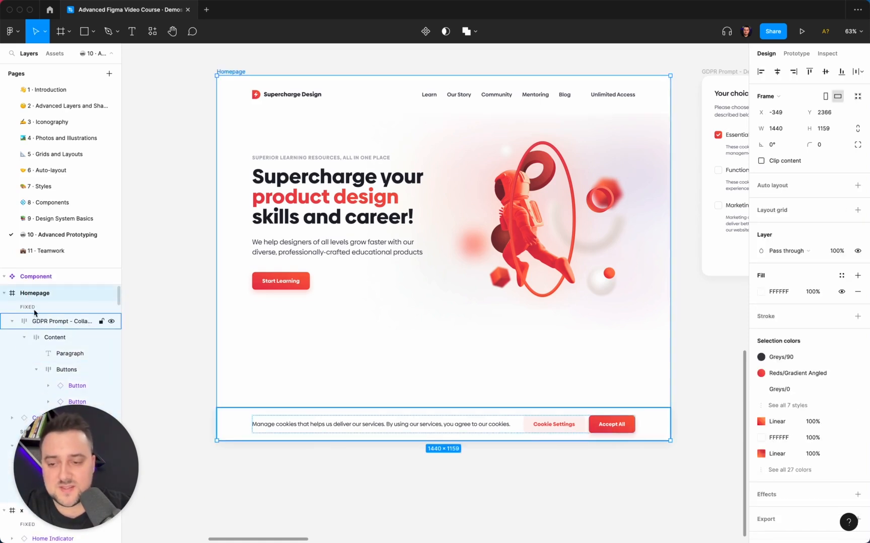
scroll(39, 355, "down", 2)
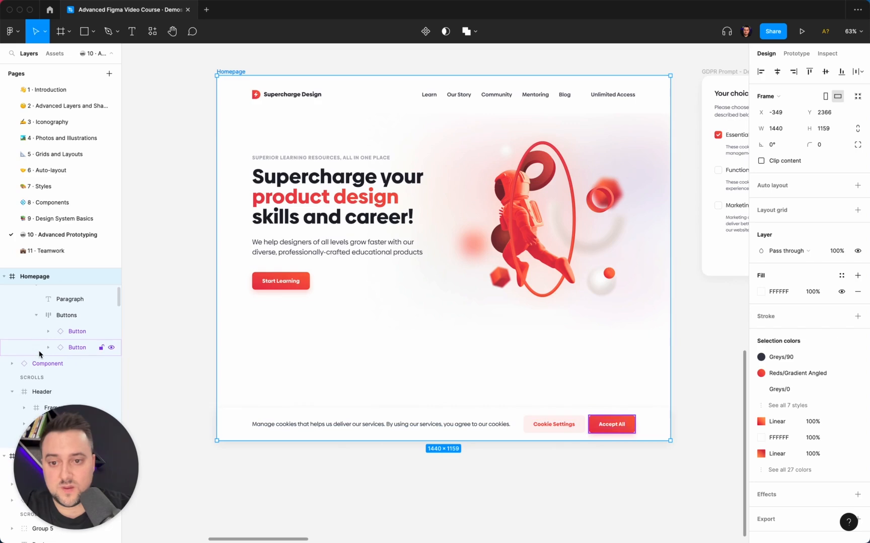
left_click(39, 352)
scroll(39, 355, "down", 1)
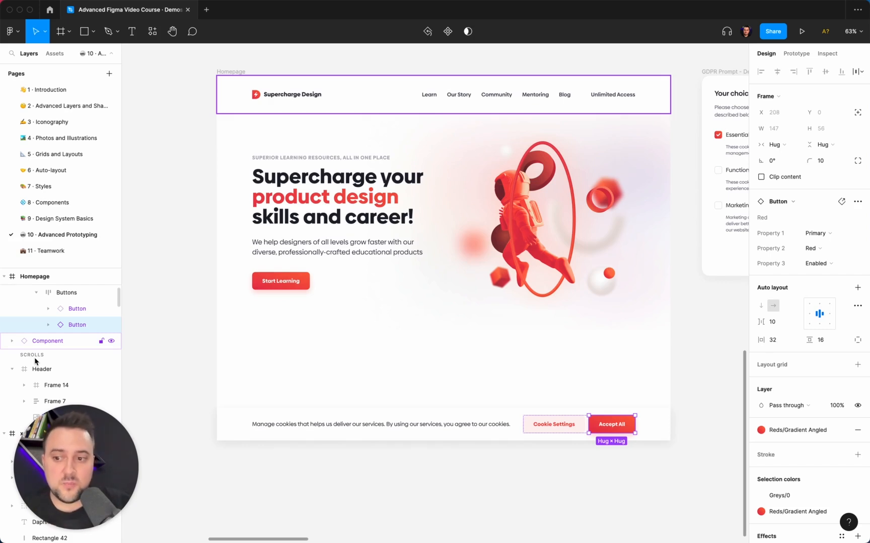
scroll(35, 360, "up", 3)
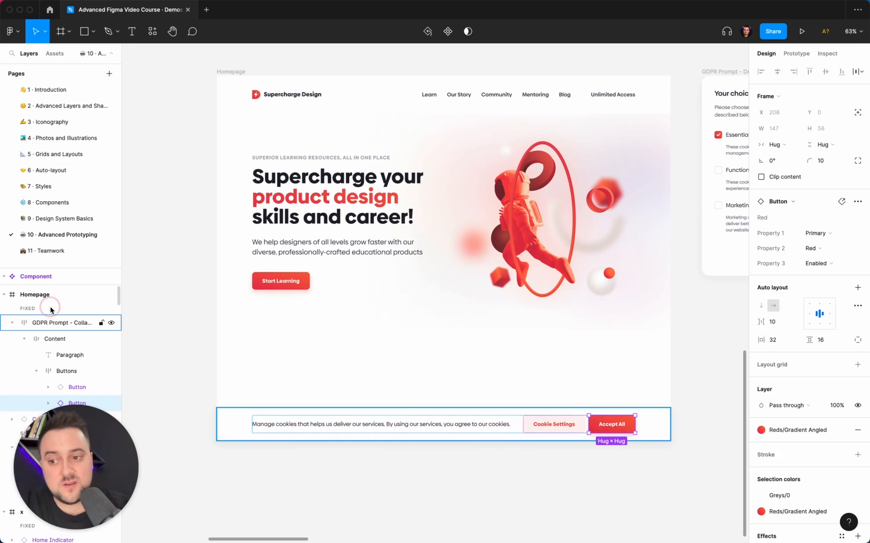
left_click(51, 309)
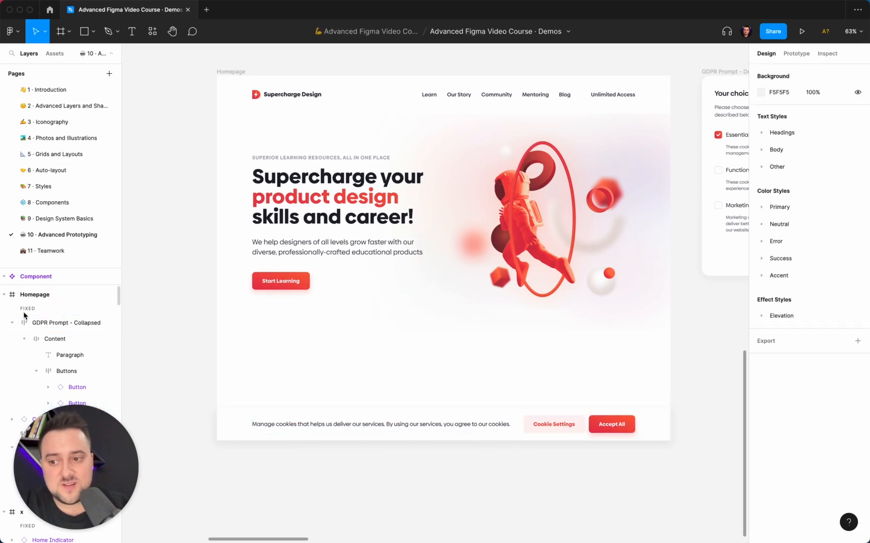
- Check the constraints and scroll-fixing option of the collapsed GDPR prompt and compare them with the navigation bar's
left_click(51, 324)
scroll(46, 375, "down", 2)
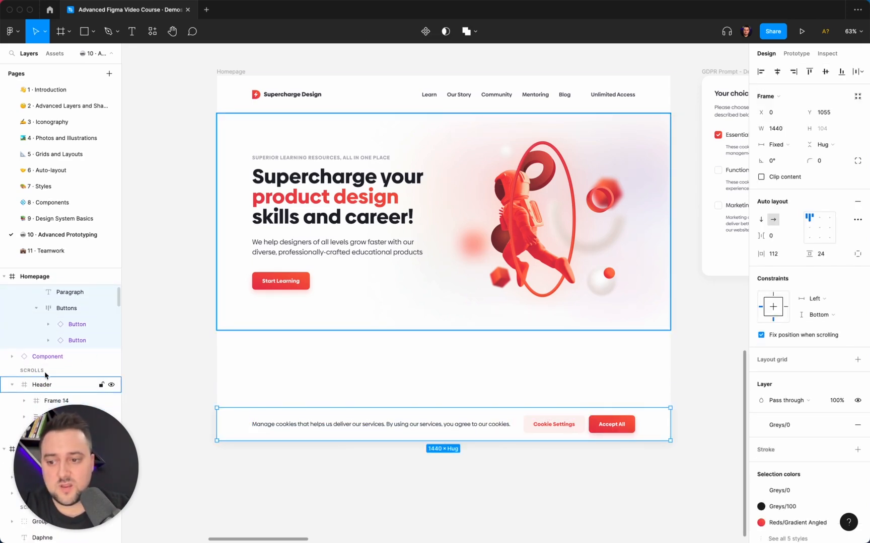
scroll(46, 375, "up", 3)
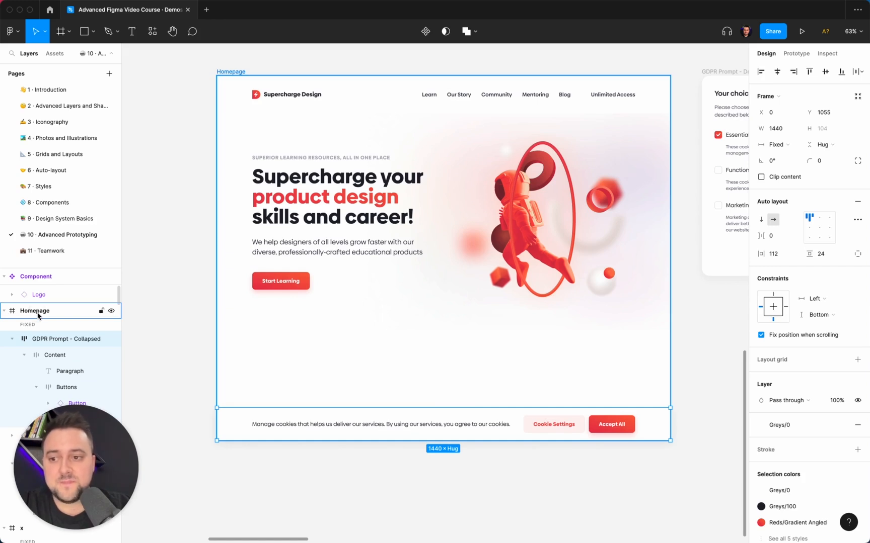
left_click(47, 328)
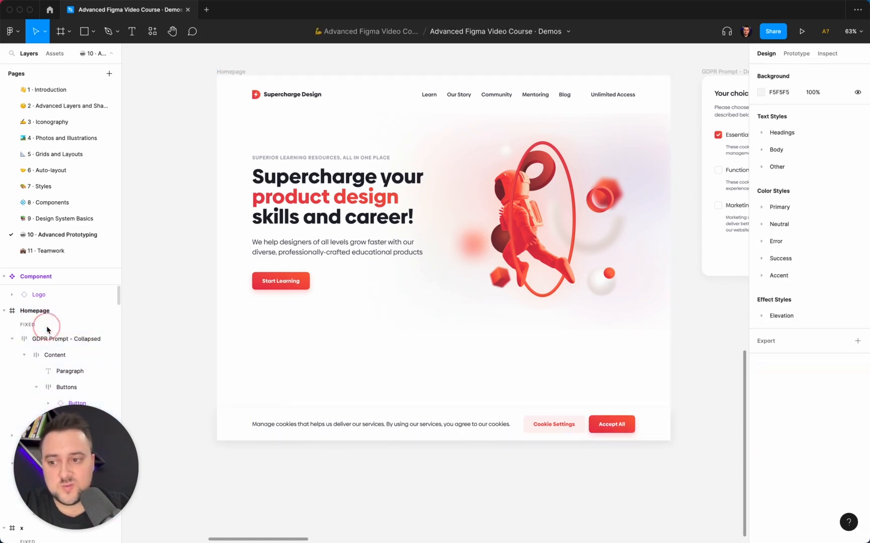
left_click(49, 311)
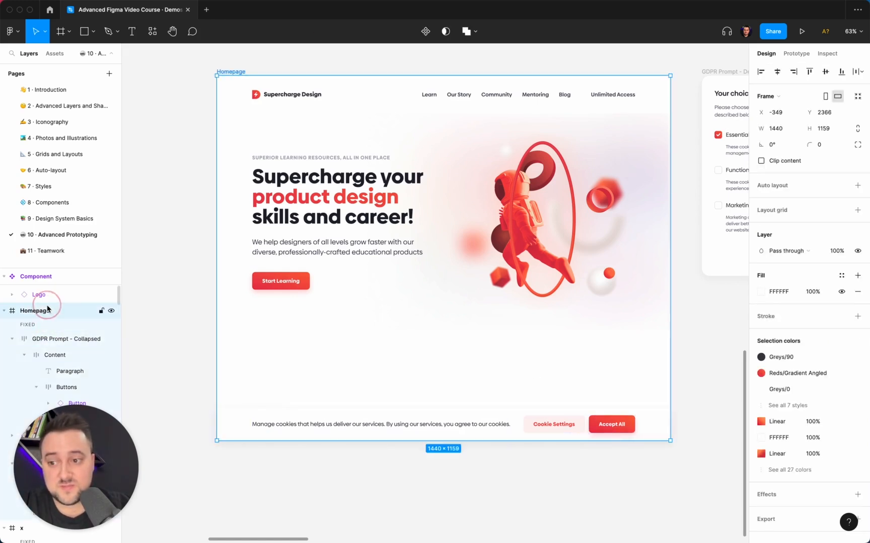
left_click(471, 426)
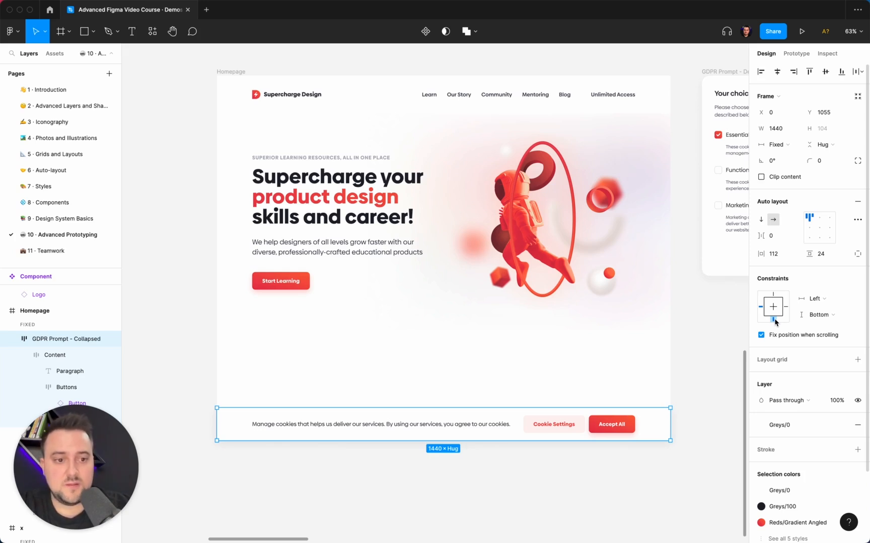
left_click(530, 110)
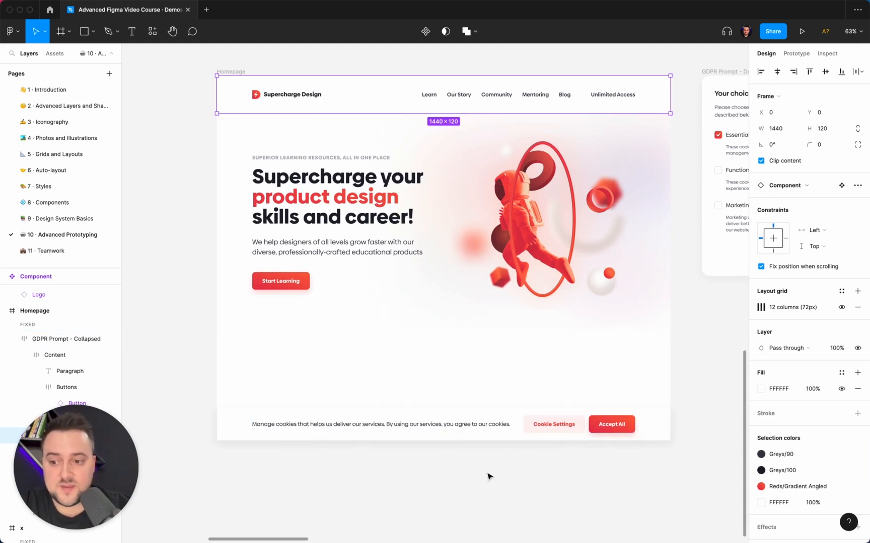
- Select the Cookie Settings button nested inside the Homepage's collapsed GDPR prompt
scroll(487, 475, "right", 5)
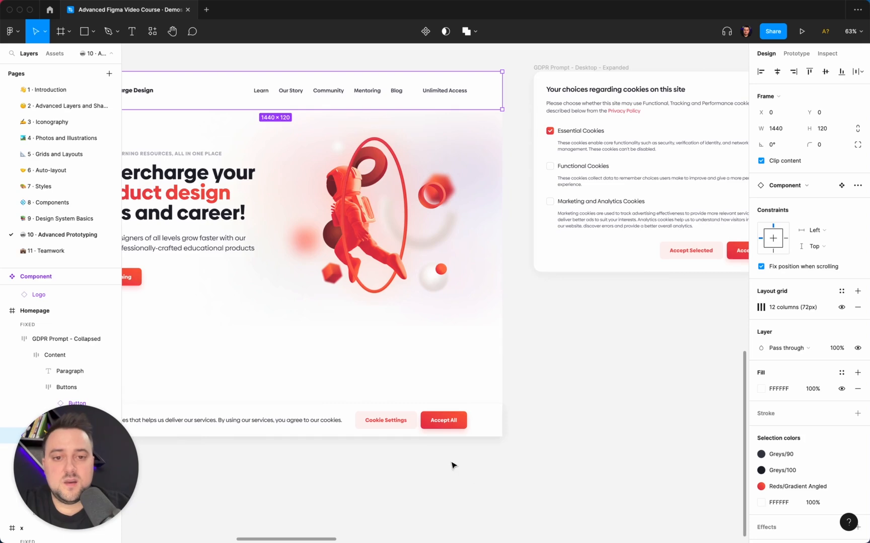
left_click(455, 477)
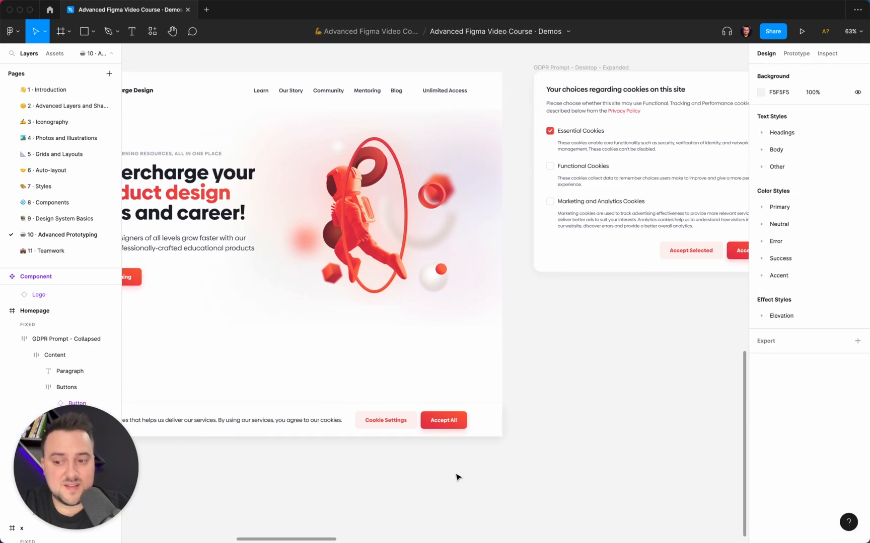
scroll(455, 477, "down", 5)
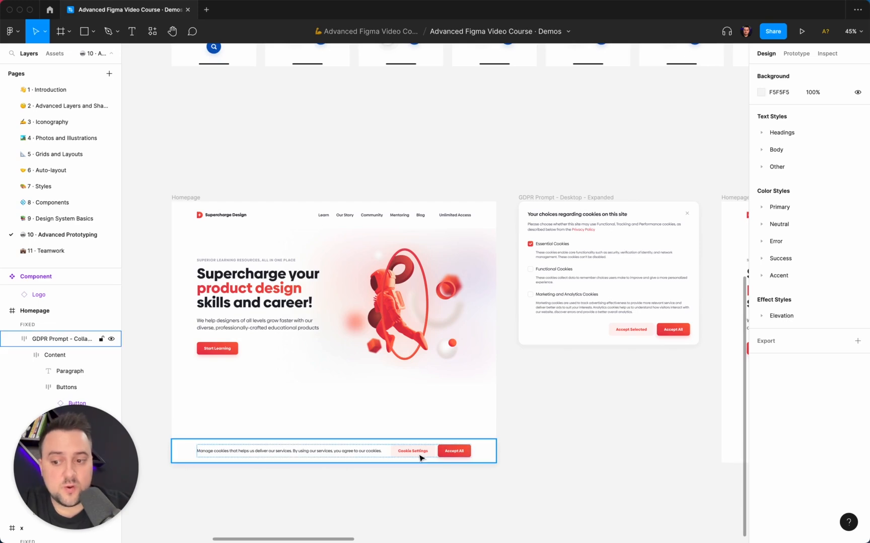
double_click(421, 457)
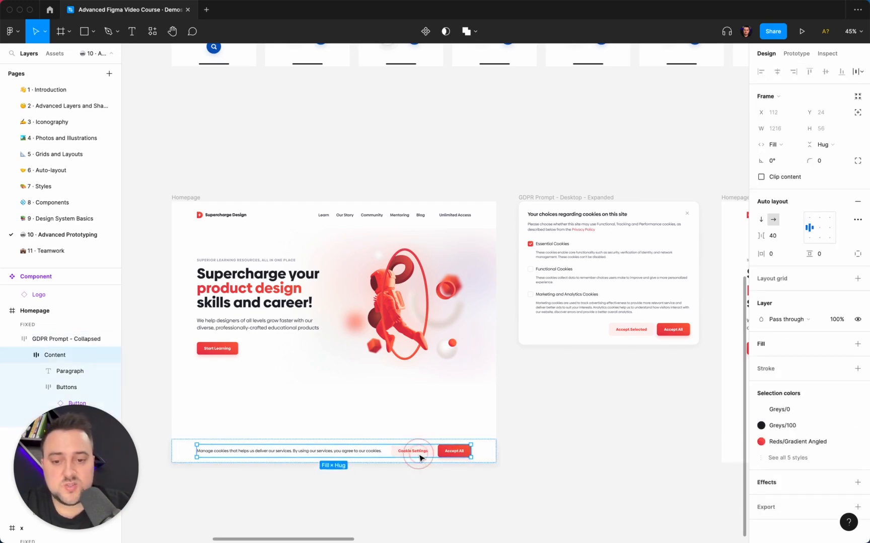
double_click(423, 457)
double_click(425, 457)
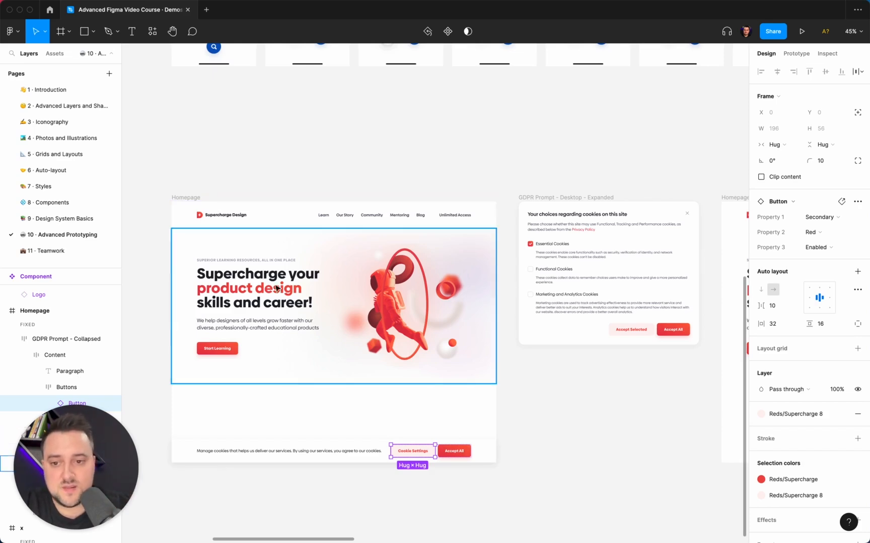
- Look over the expanded GDPR prompt and the second Homepage frame that belong to the cookie flow
scroll(473, 381, "right", 5)
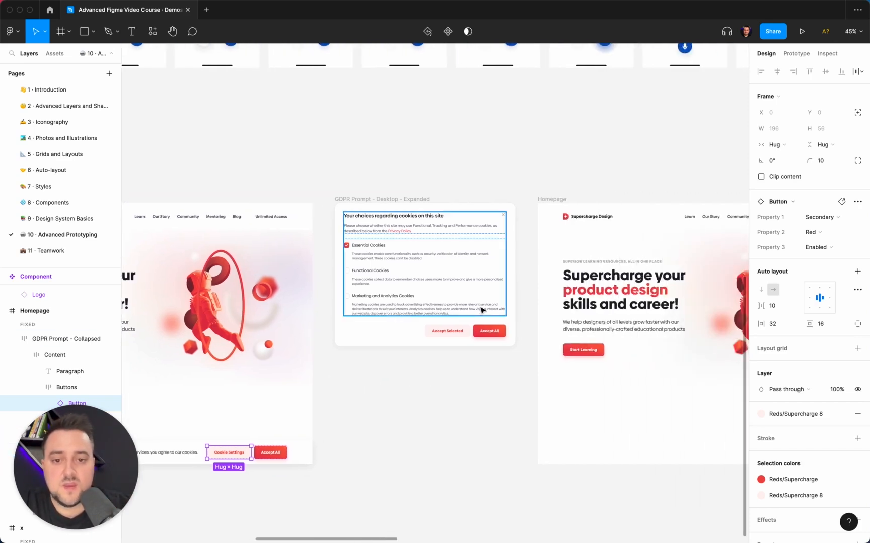
scroll(493, 406, "left", 3)
scroll(493, 406, "up", 1)
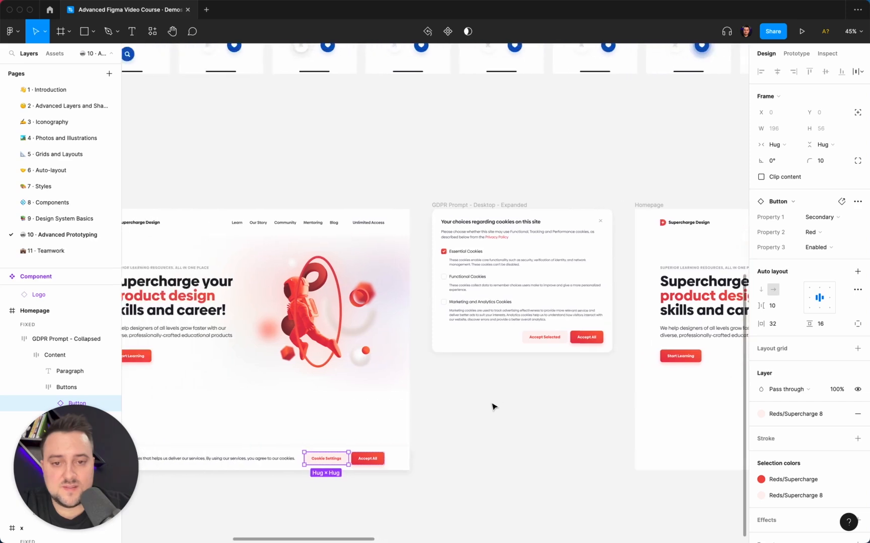
scroll(486, 441, "left", 2)
scroll(486, 441, "down", 1)
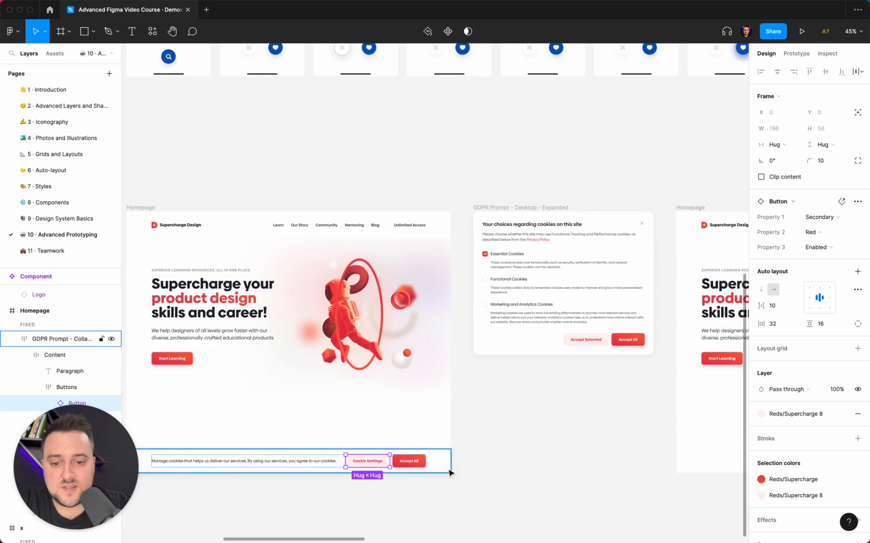
scroll(480, 473, "right", 6)
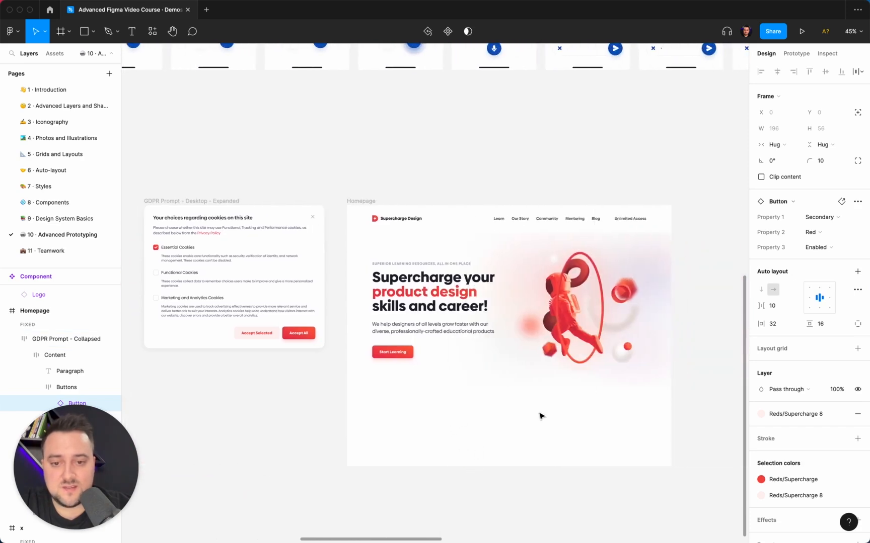
scroll(528, 448, "left", 8)
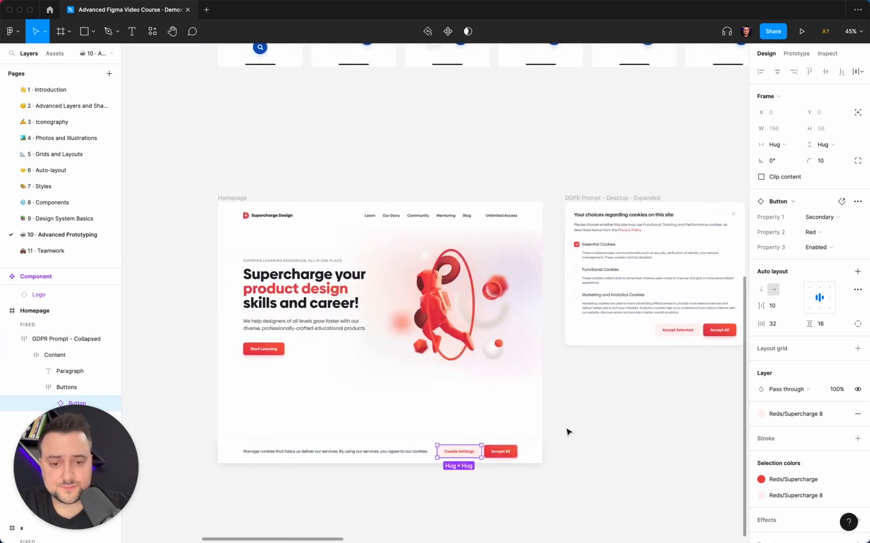
- Show the prototype connections running between the Homepage, the expanded GDPR prompt and the second Homepage frame
left_click(567, 431)
left_click(233, 197)
left_click(470, 185)
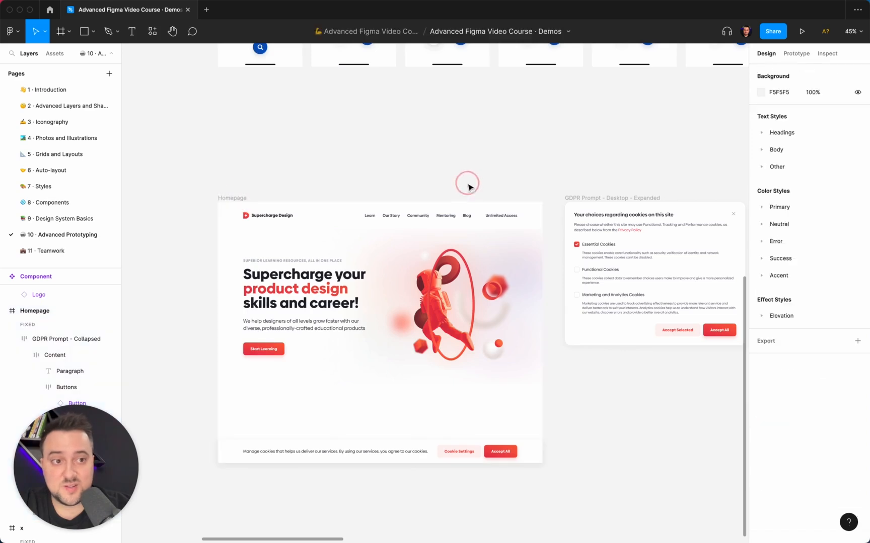
left_click(796, 53)
scroll(512, 227, "right", 2)
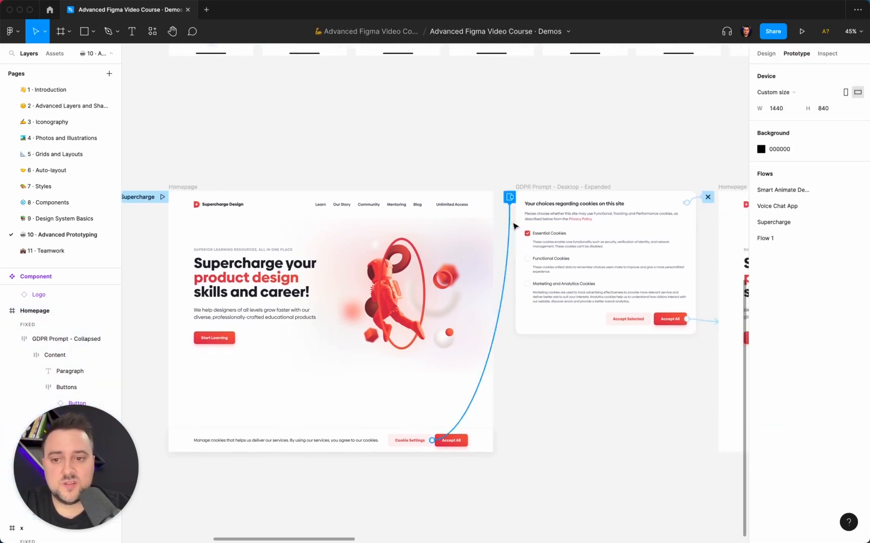
left_click(443, 276)
left_click(258, 449)
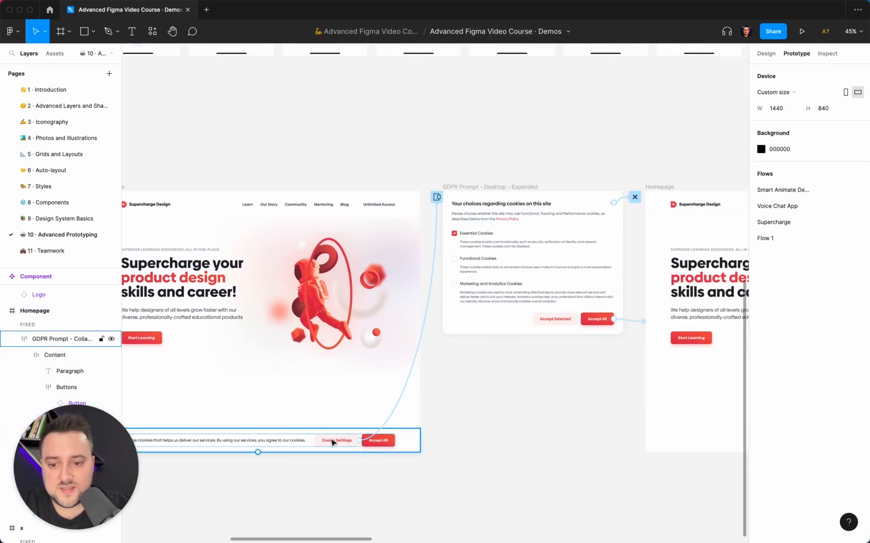
- Review the trigger, action, overlay and animation settings of the interaction on the collapsed prompt's Cookie Settings button
left_click(332, 443)
left_click(409, 385)
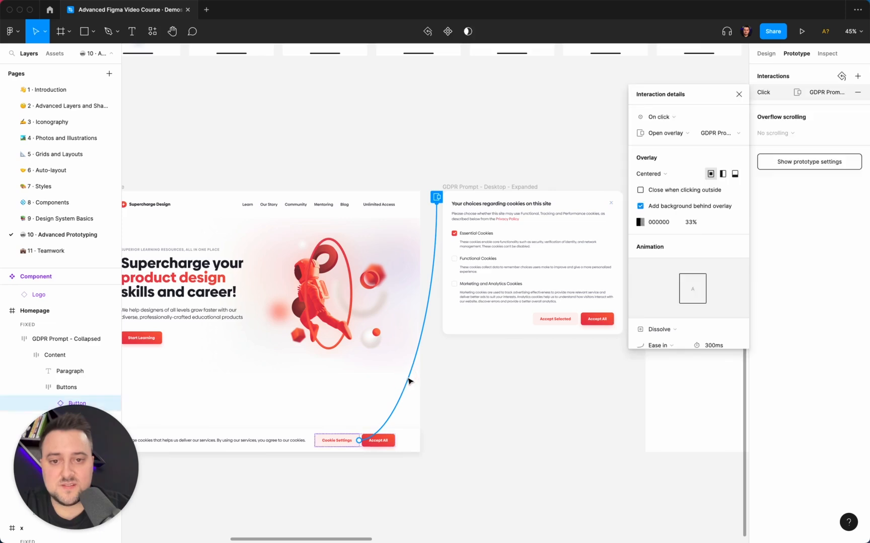
left_click(671, 118)
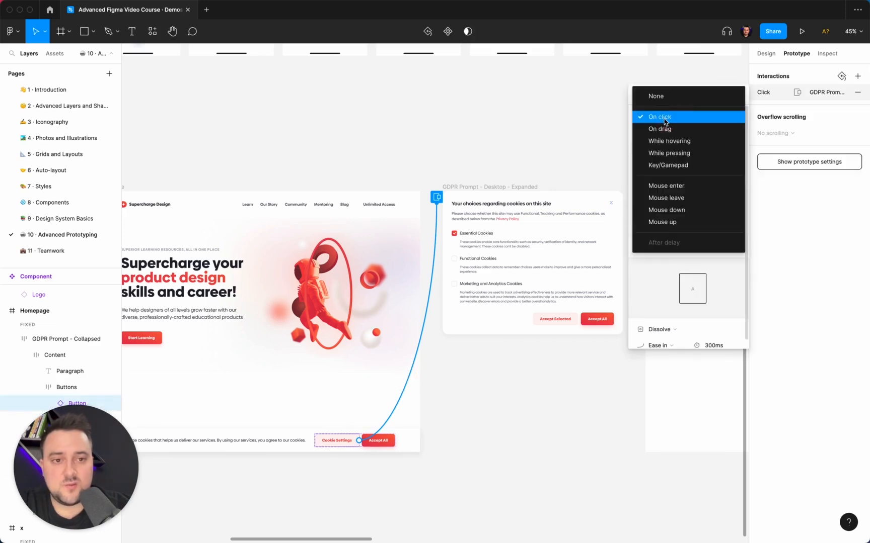
left_click(664, 120)
left_click(658, 132)
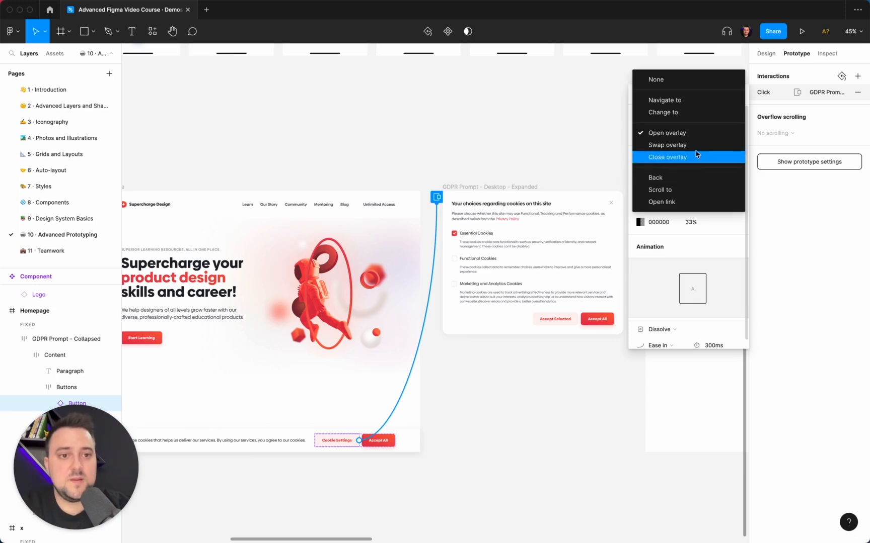
left_click(689, 133)
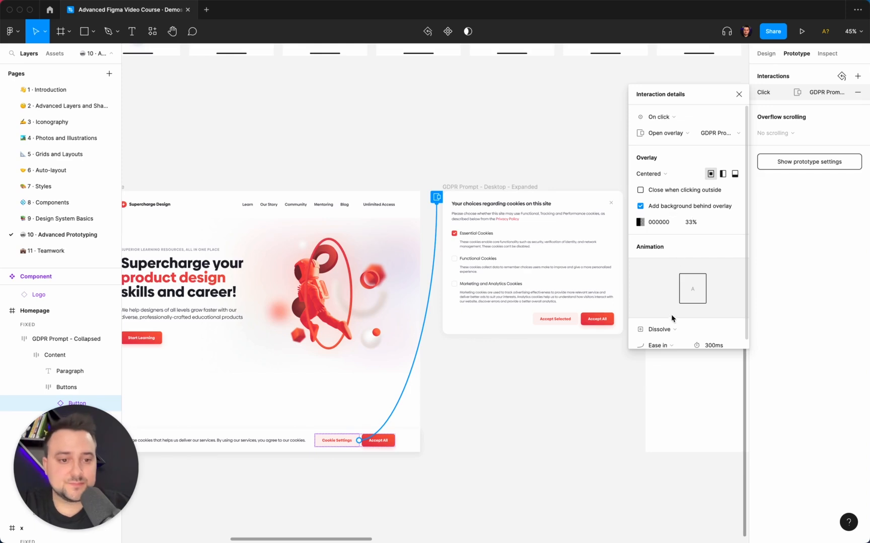
scroll(685, 314, "down", 1)
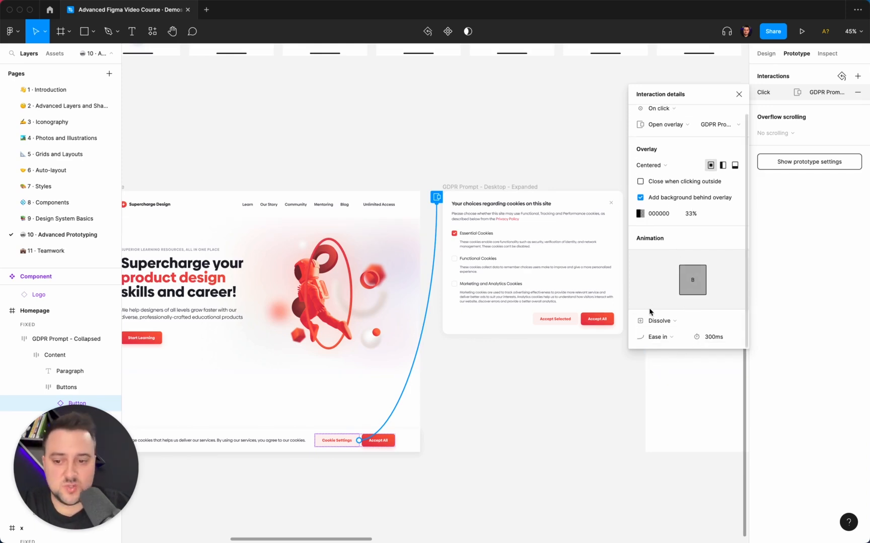
- Review the trigger and action options of the interaction on the expanded GDPR prompt's close icon
scroll(511, 345, "right", 5)
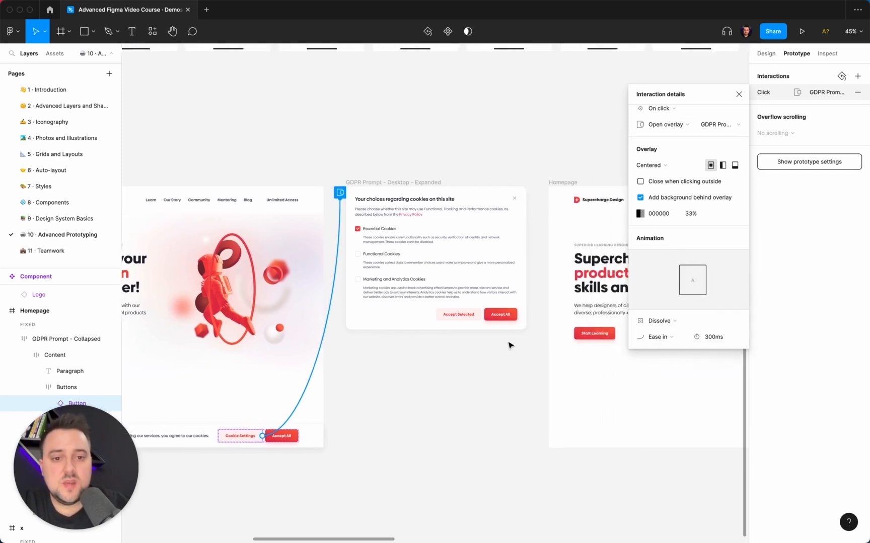
left_click(481, 367)
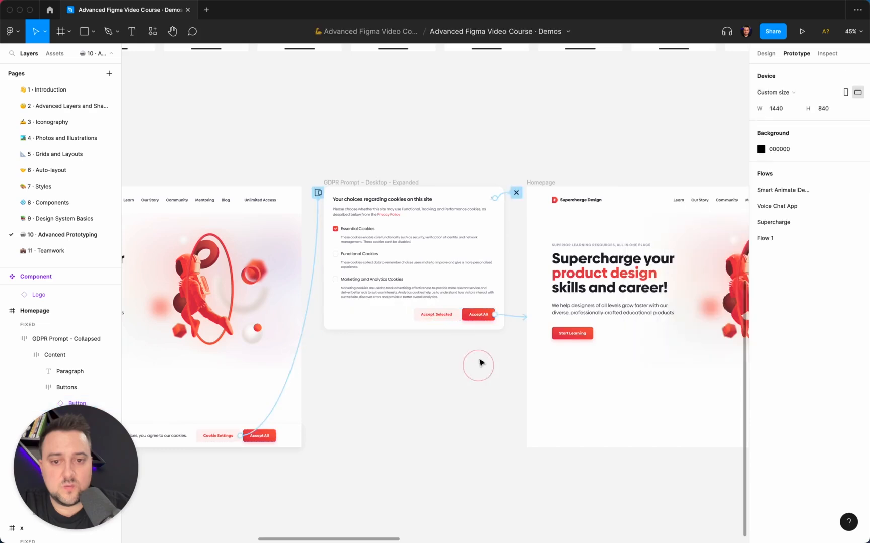
left_click(505, 200)
scroll(502, 198, "up", 5)
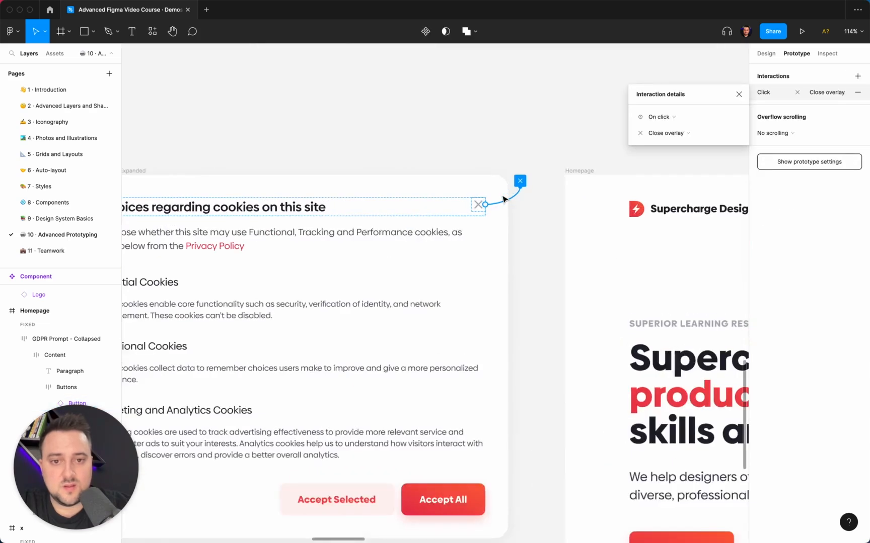
left_click(664, 118)
left_click(663, 118)
left_click(672, 134)
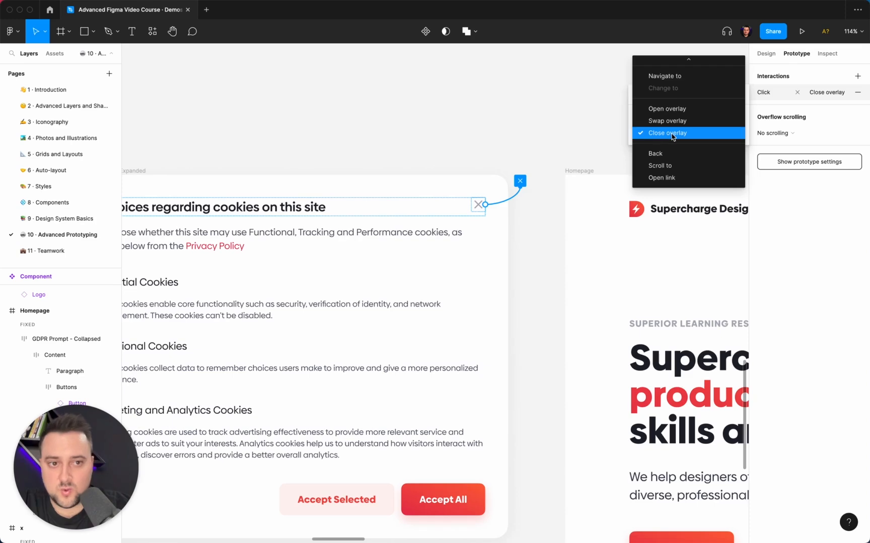
left_click(671, 134)
- Review the interaction on the expanded GDPR prompt's Accept All button and look over the second Homepage frame
scroll(362, 258, "down", 5)
left_click(410, 366)
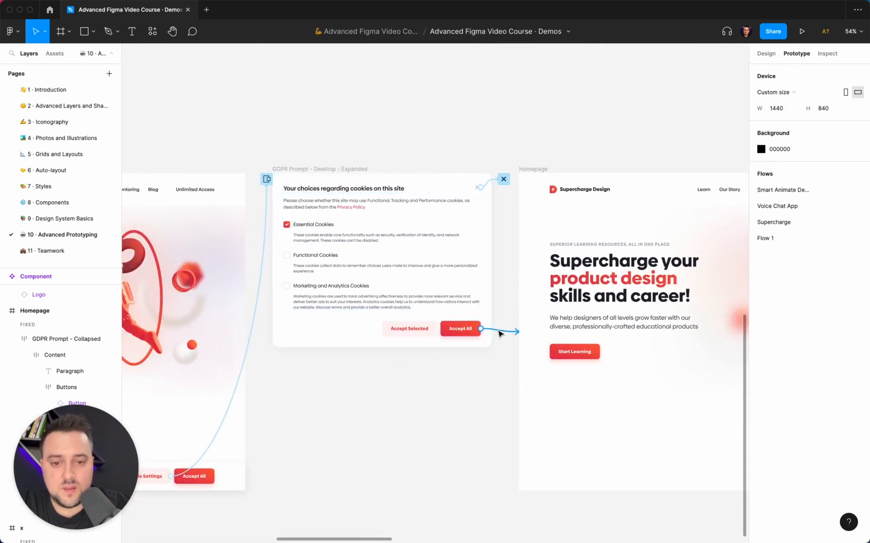
left_click(450, 331)
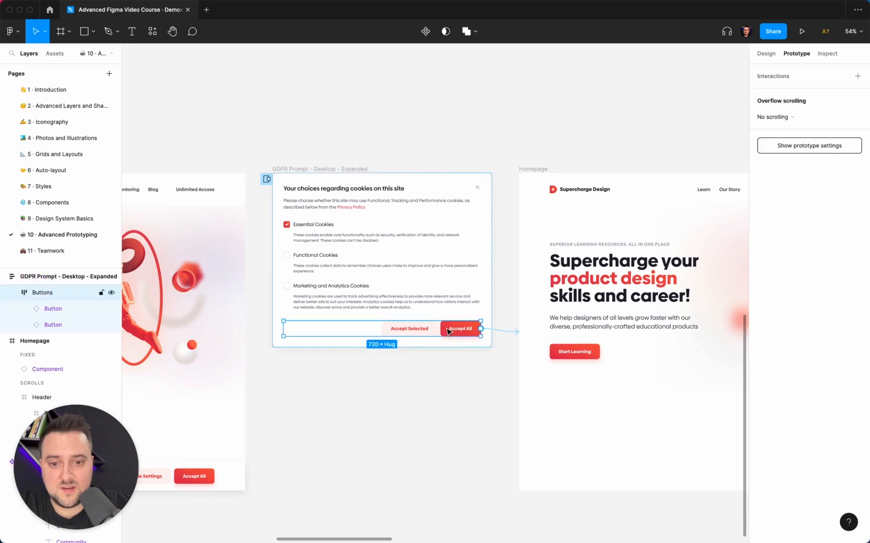
left_click(477, 359)
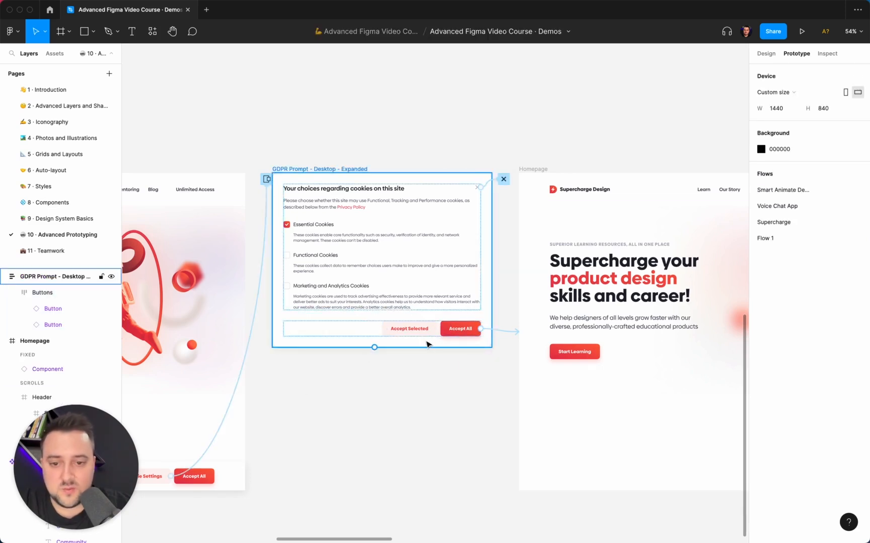
left_click(507, 332)
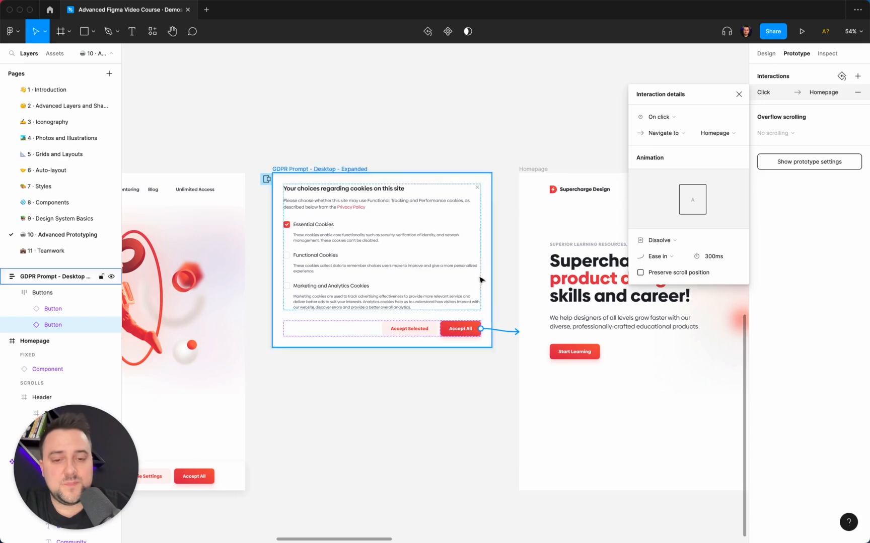
scroll(553, 262, "right", 10)
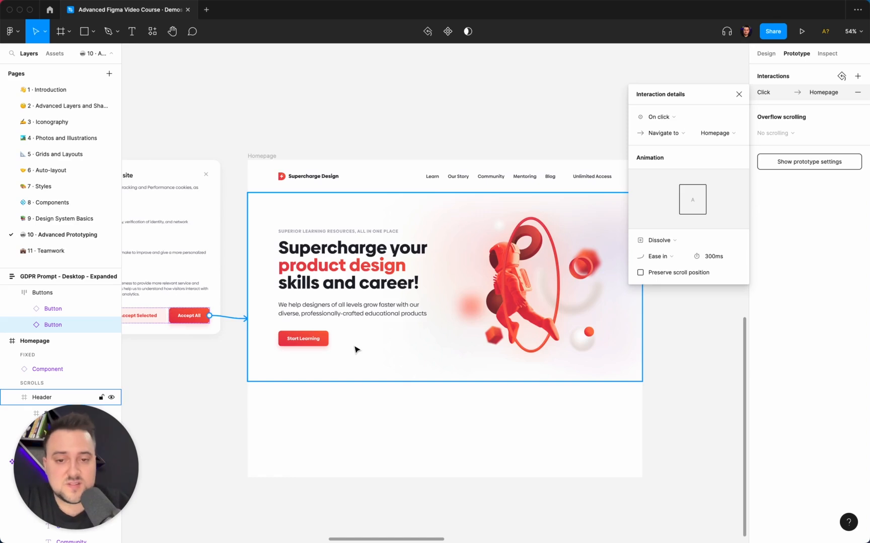
scroll(355, 349, "down", 5)
scroll(357, 347, "left", 5)
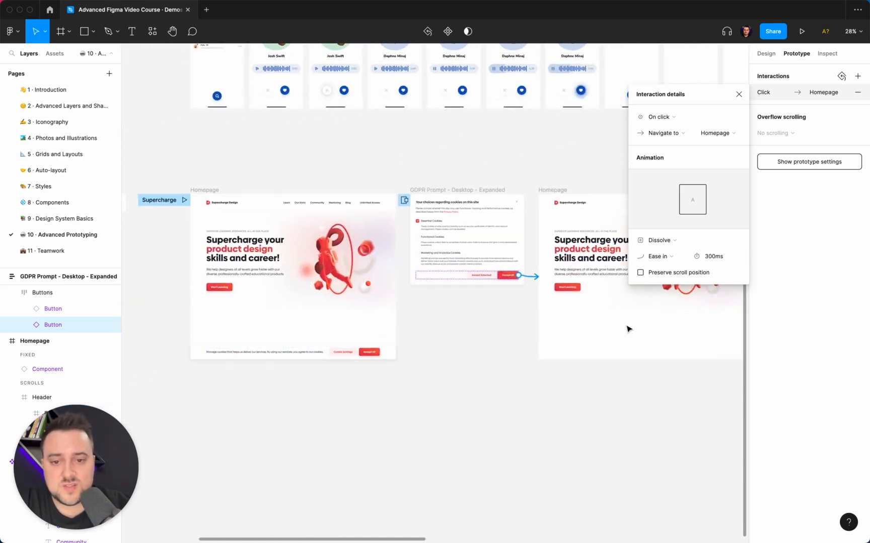
- Look over all prototype flows on the page and return to the first Homepage frame
left_click(447, 368)
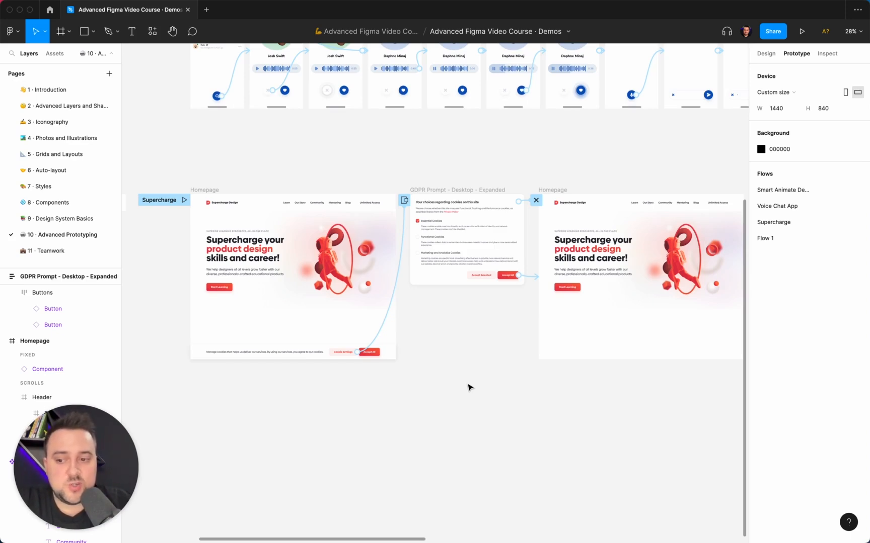
scroll(468, 388, "down", 5)
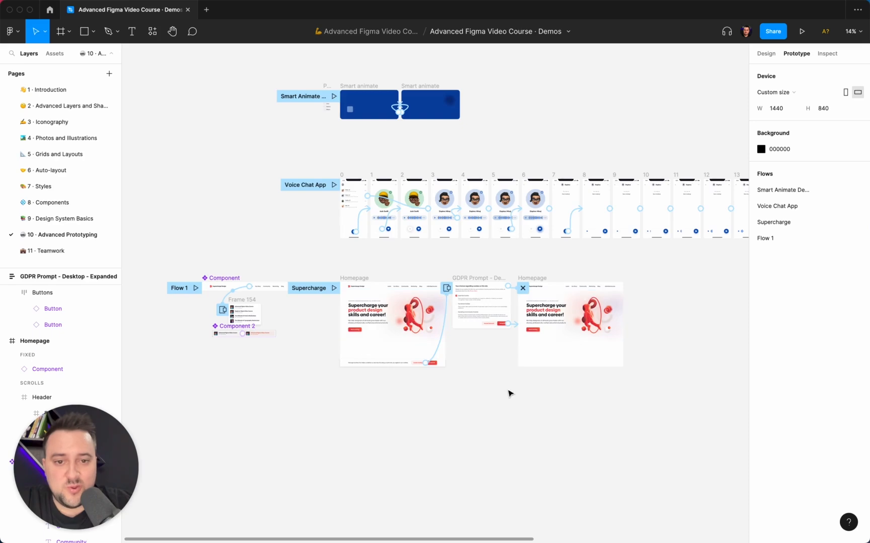
scroll(511, 394, "up", 4)
scroll(509, 393, "up", 4)
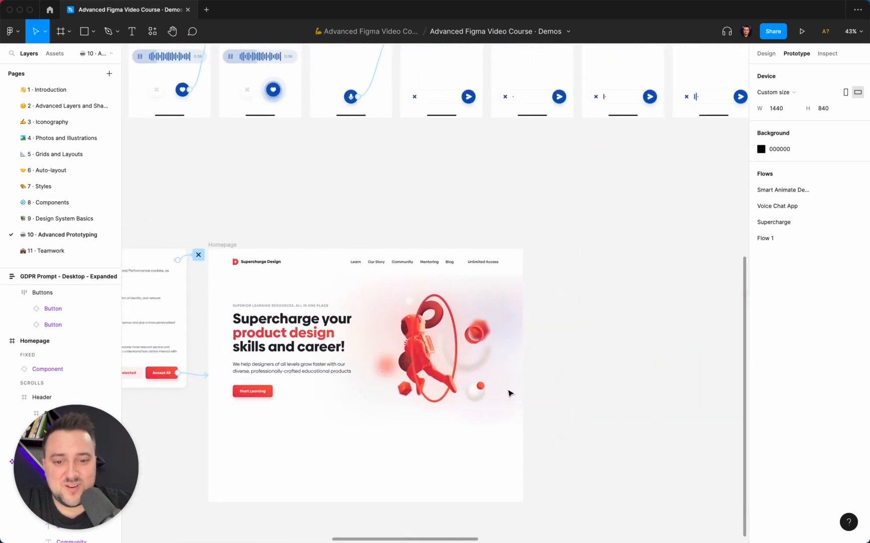
scroll(509, 393, "left", 10)
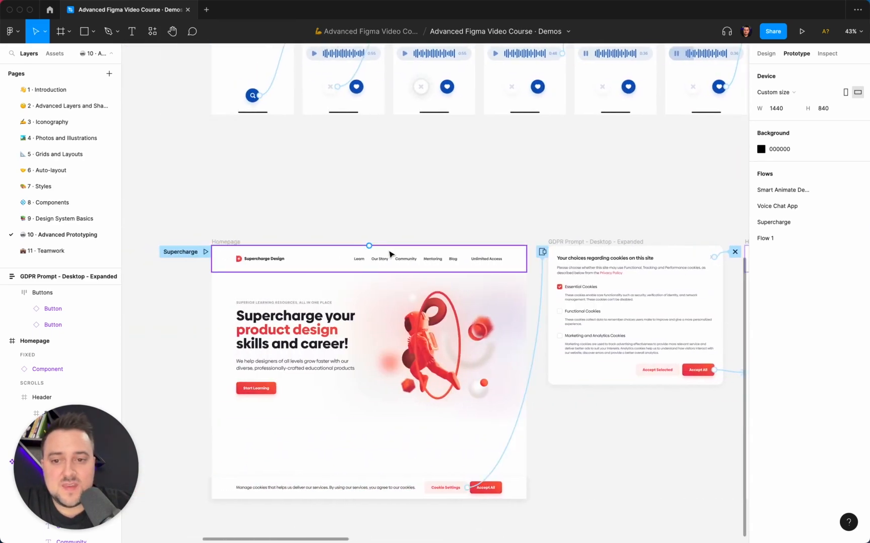
- Select the navigation bar instance on the first Homepage and trace its prototype connection back to the main component
left_click(383, 268)
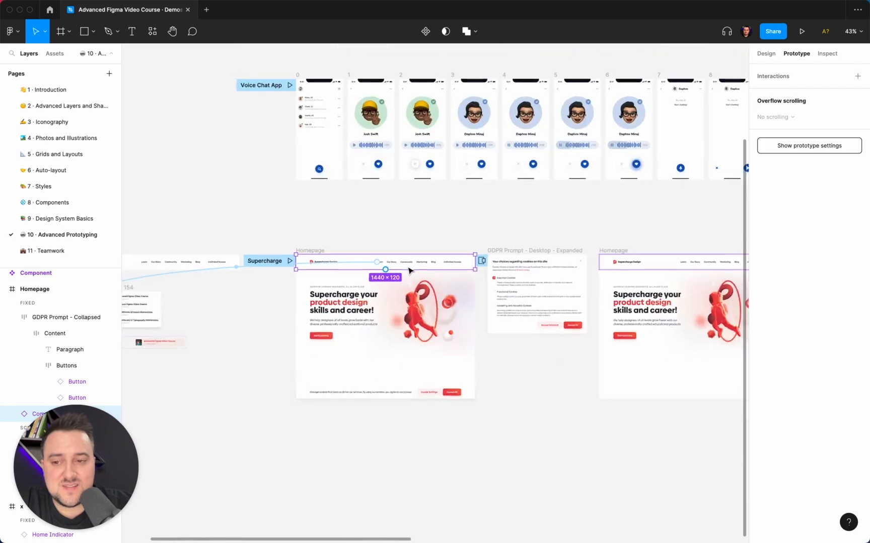
scroll(408, 270, "down", 4)
scroll(408, 270, "right", 2)
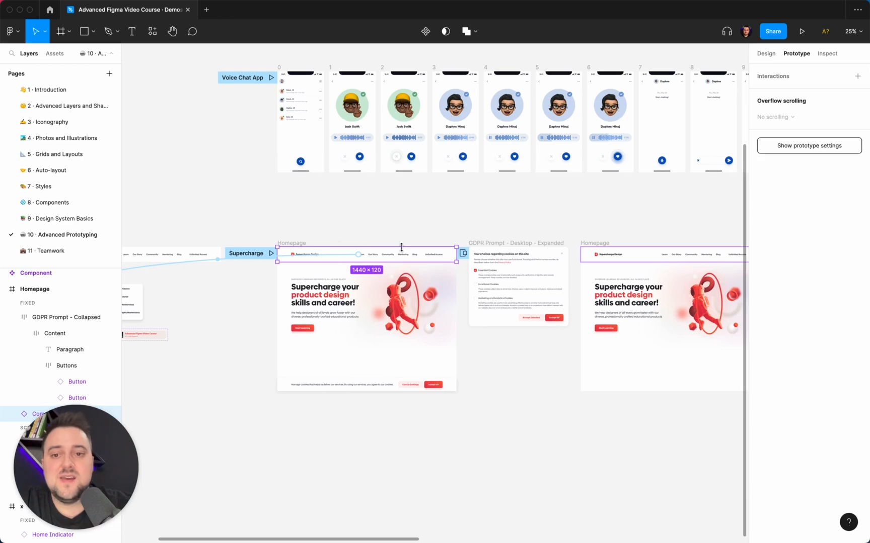
left_click(383, 240)
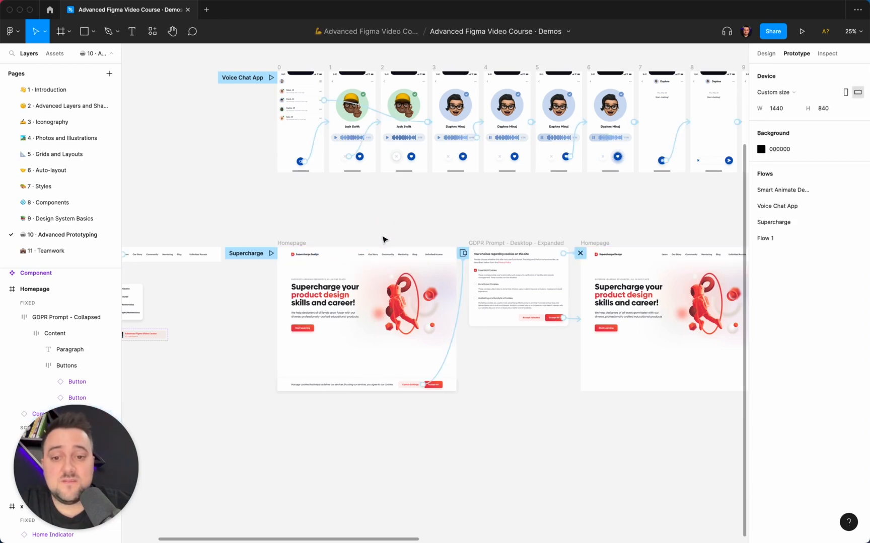
scroll(382, 240, "up", 5)
left_click(387, 274)
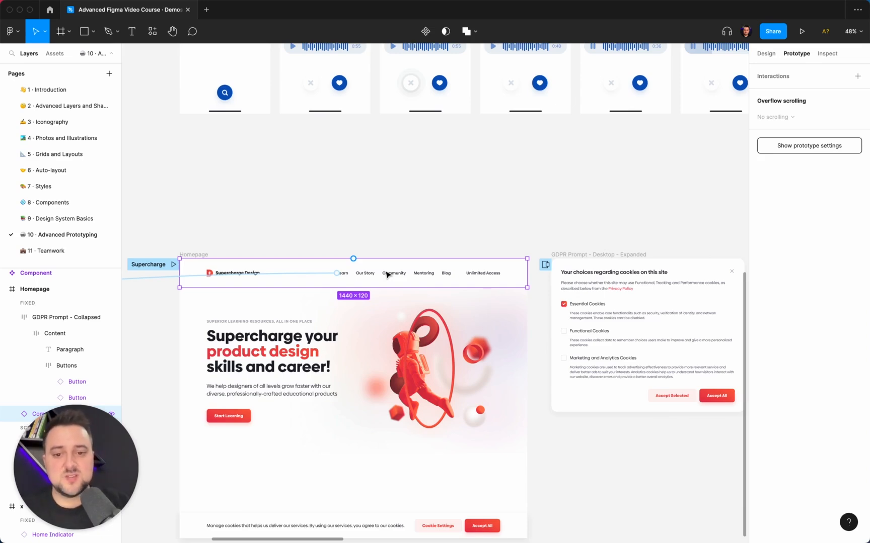
scroll(479, 278, "down", 5)
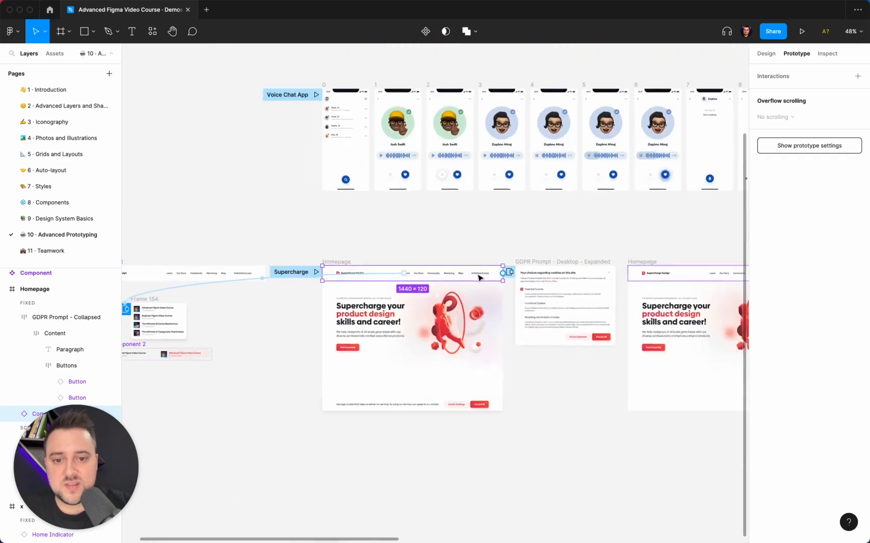
scroll(478, 278, "down", 5)
scroll(468, 270, "left", 10)
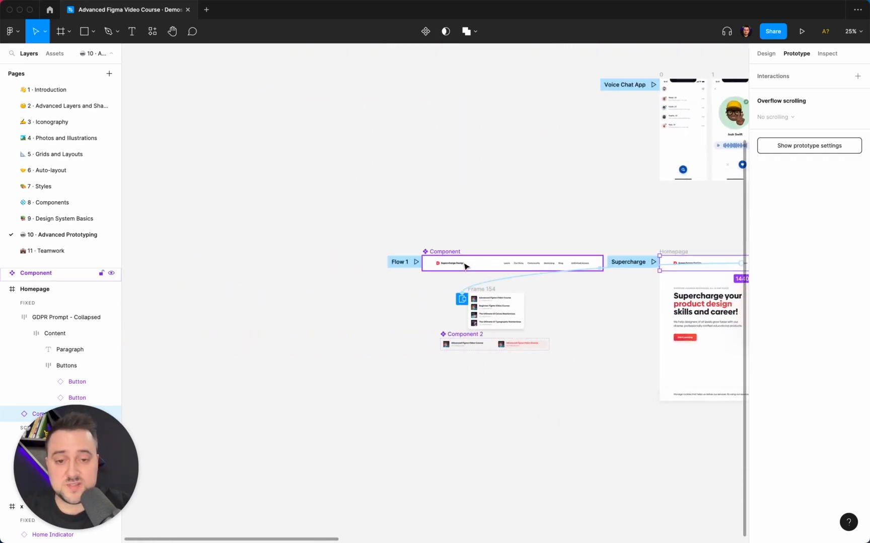
- Select the navigation bar's main component and examine the connection between its Learn link and Frame 154
left_click(512, 245)
scroll(513, 246, "right", 5)
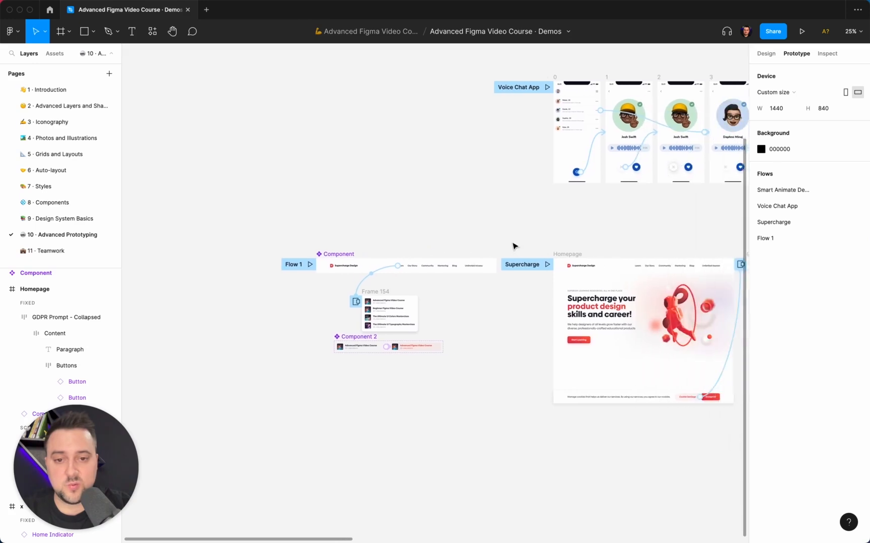
scroll(512, 246, "right", 2)
scroll(436, 252, "up", 10)
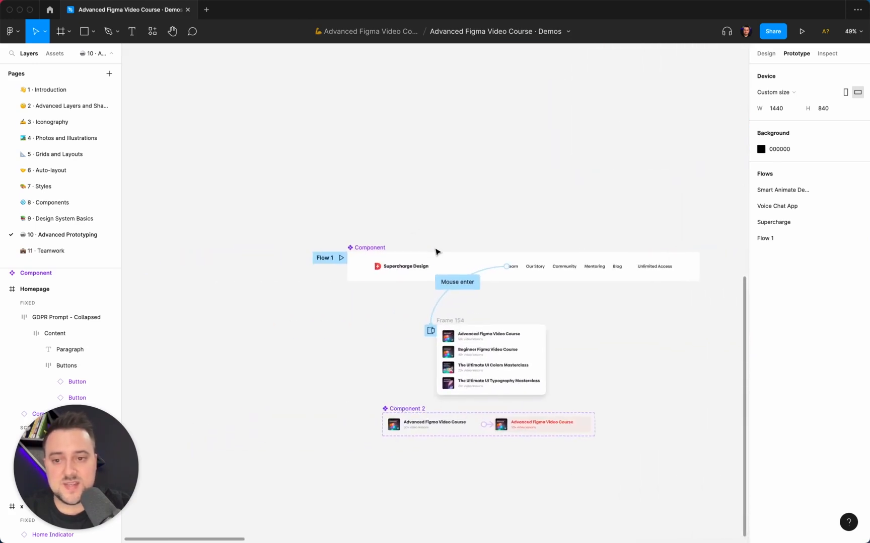
left_click(284, 252)
scroll(284, 255, "up", 5)
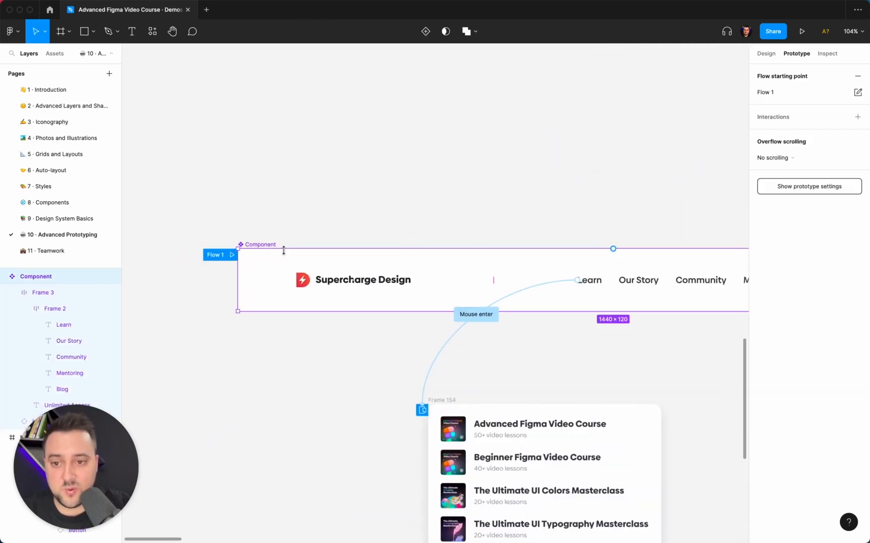
scroll(339, 245, "right", 10)
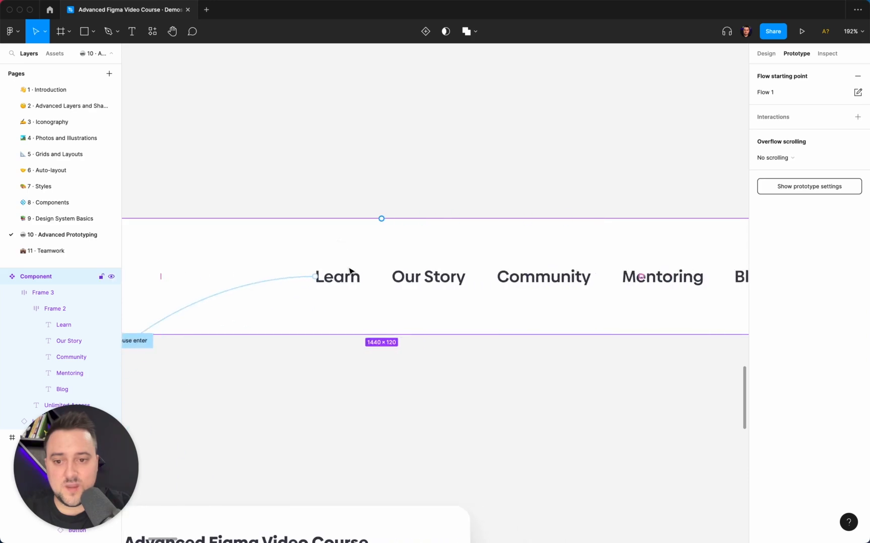
scroll(341, 283, "down", 5)
- Review the Learn link's interaction details, including its trigger options and overlay placement
left_click(311, 283)
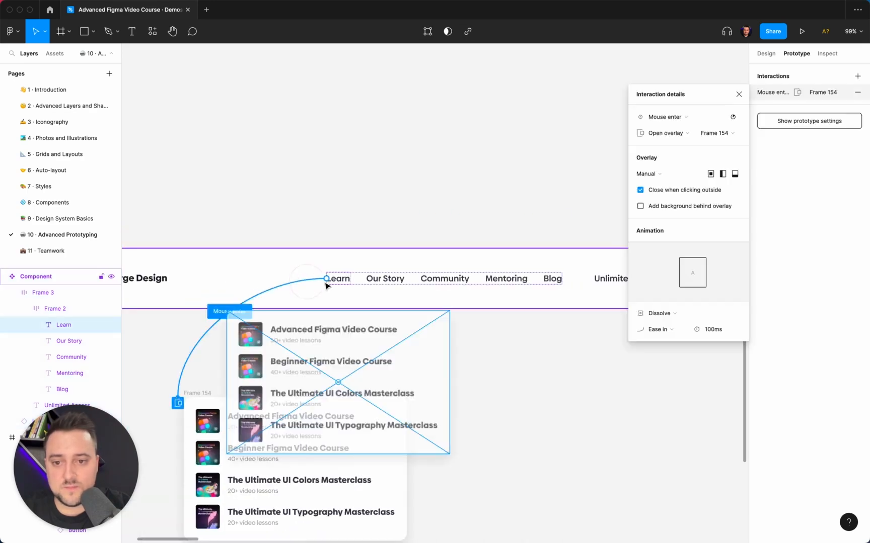
left_click(677, 122)
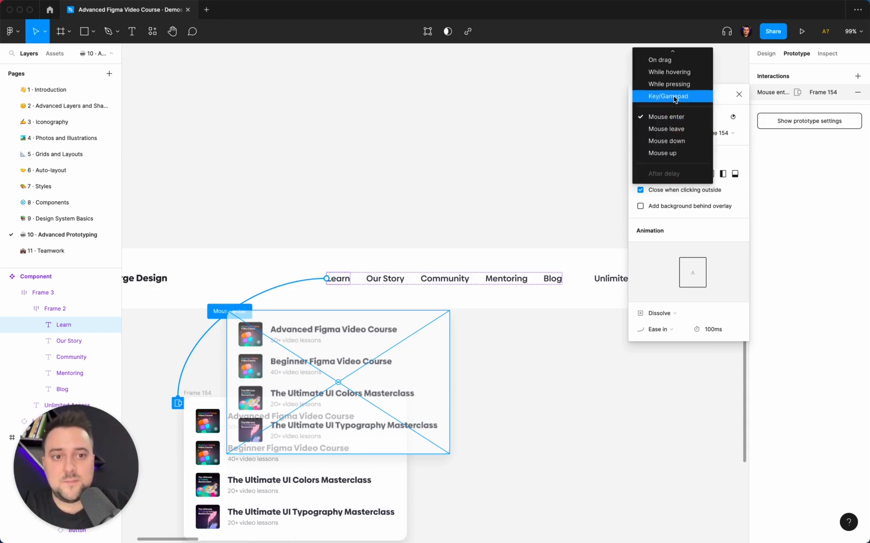
left_click(673, 123)
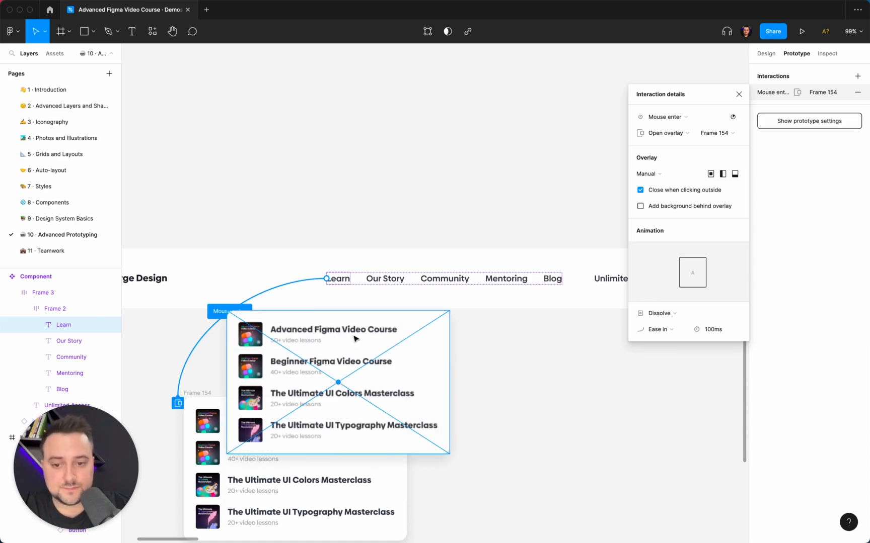
- Review the overlay position options for the Learn link's interaction, keeping Manual
scroll(382, 396, "left", 3)
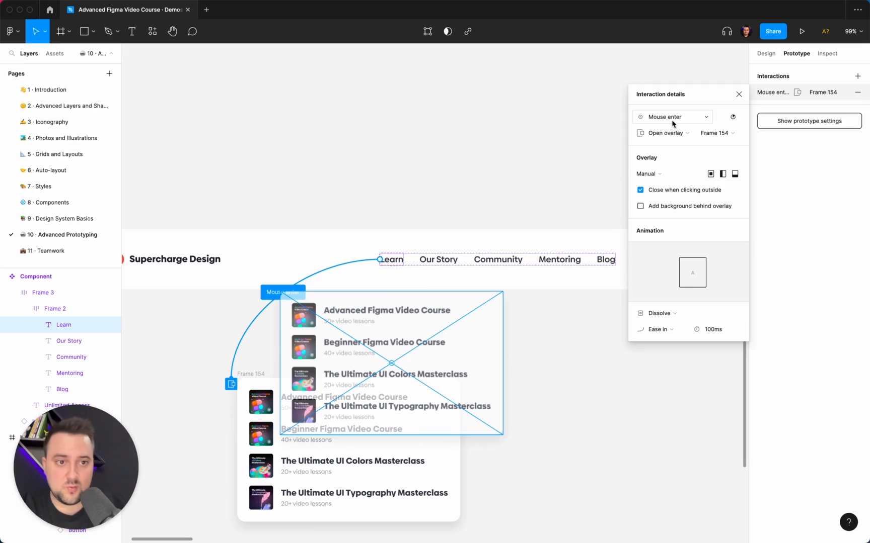
left_click(650, 173)
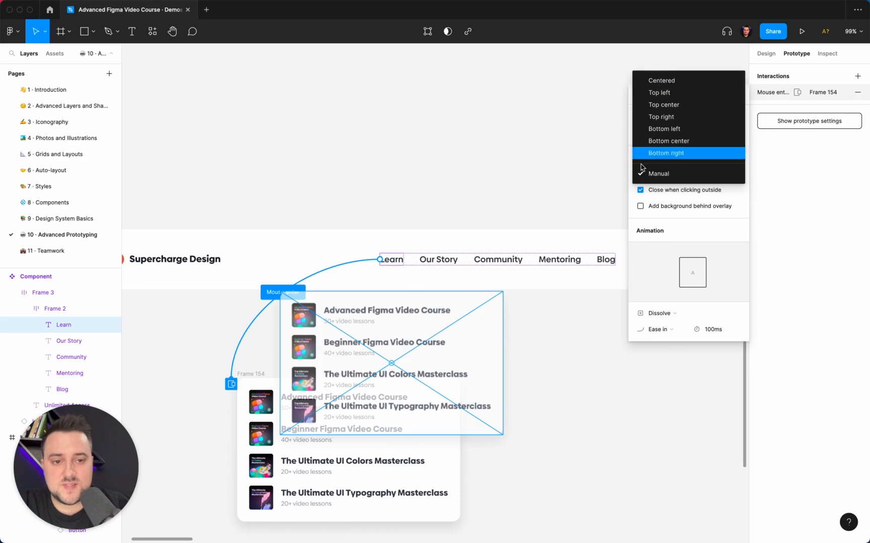
left_click(654, 174)
- Nudge the Frame 154 overlay preview up so it slightly overlaps the navigation bar's lower edge below the Learn link
mouse_move(429, 347)
left_mouse_down()
mouse_move(496, 363)
mouse_move(332, 430)
mouse_move(341, 201)
mouse_move(359, 336)
mouse_move(419, 309)
mouse_move(416, 347)
left_mouse_up()
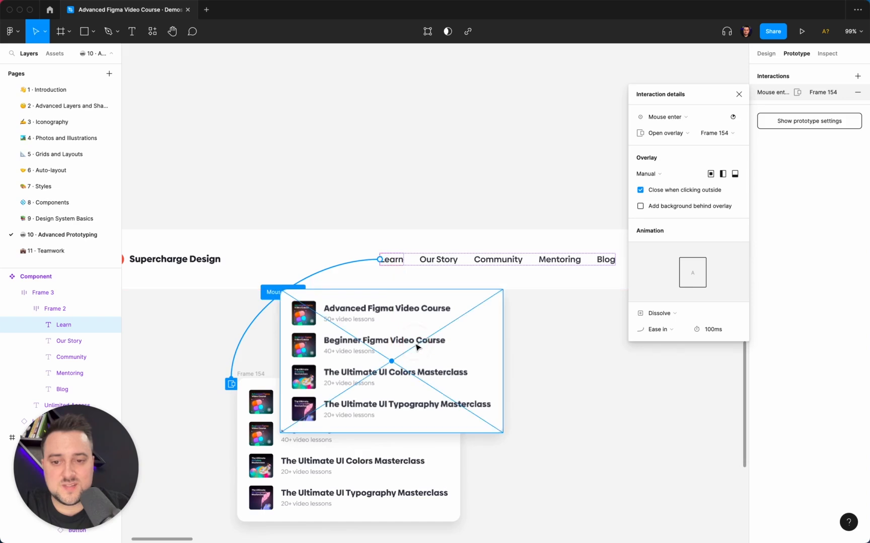
key("Down")
key("Down")
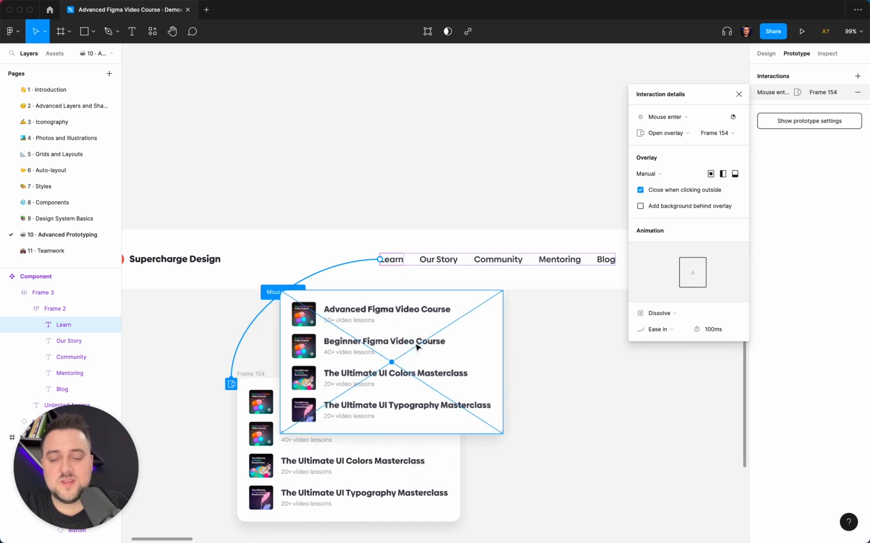
key("shift+Up")
key("shift+Up")
key("shift+Up")
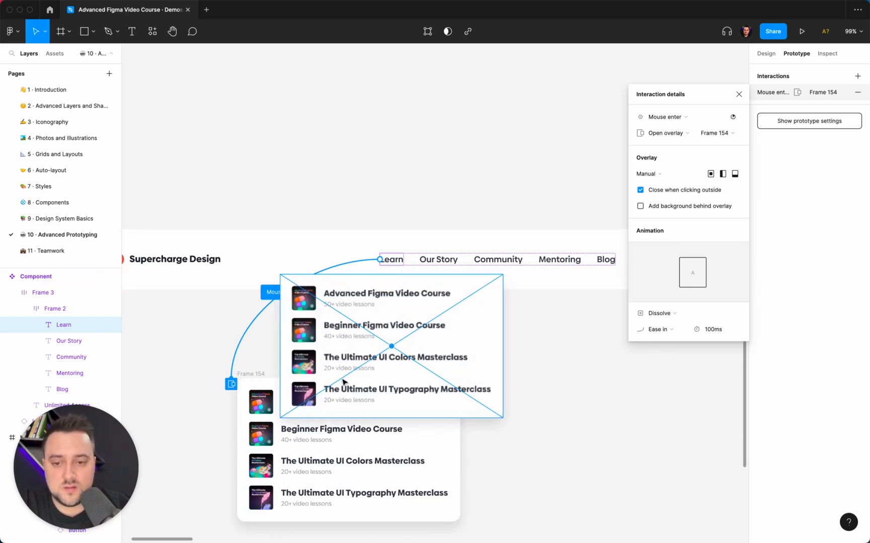
left_click(384, 220)
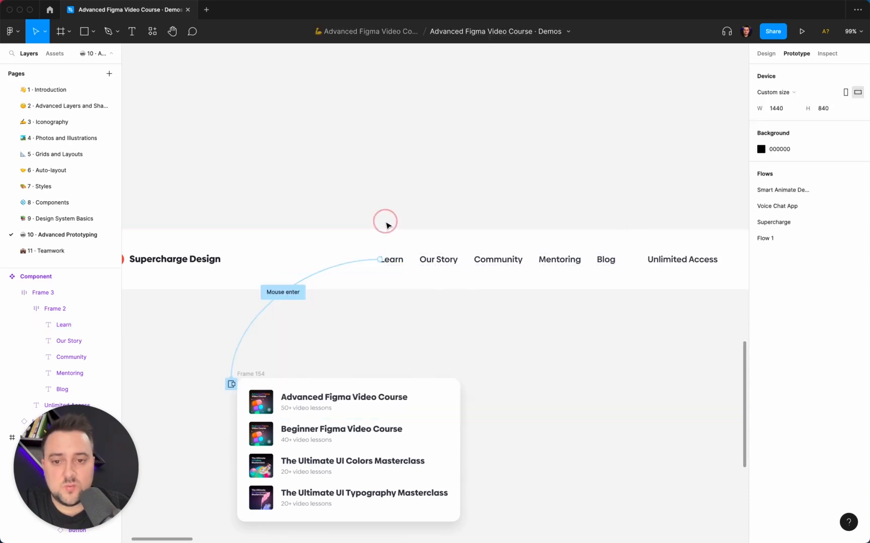
- Select the navigation bar's main component and look over its flow starting point and the neighbouring prototype flows
left_click(391, 258)
scroll(390, 259, "down", 5)
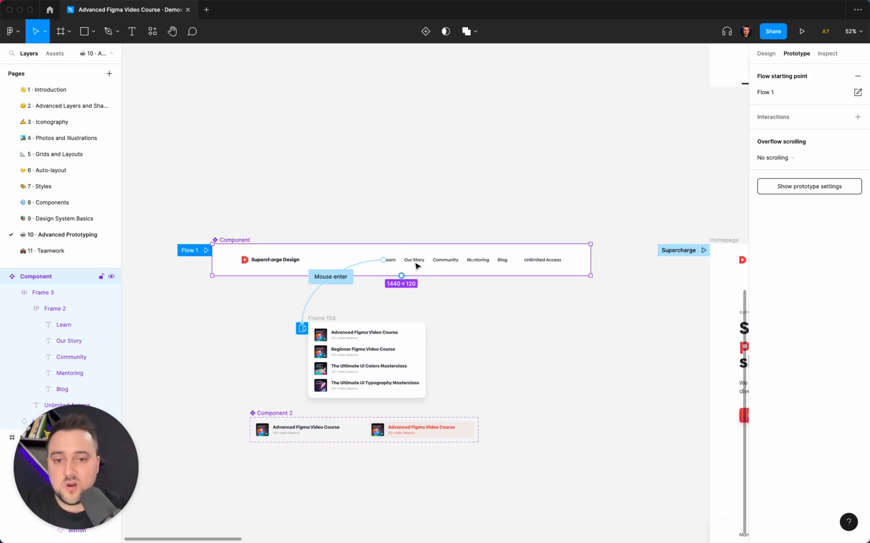
scroll(418, 263, "down", 5)
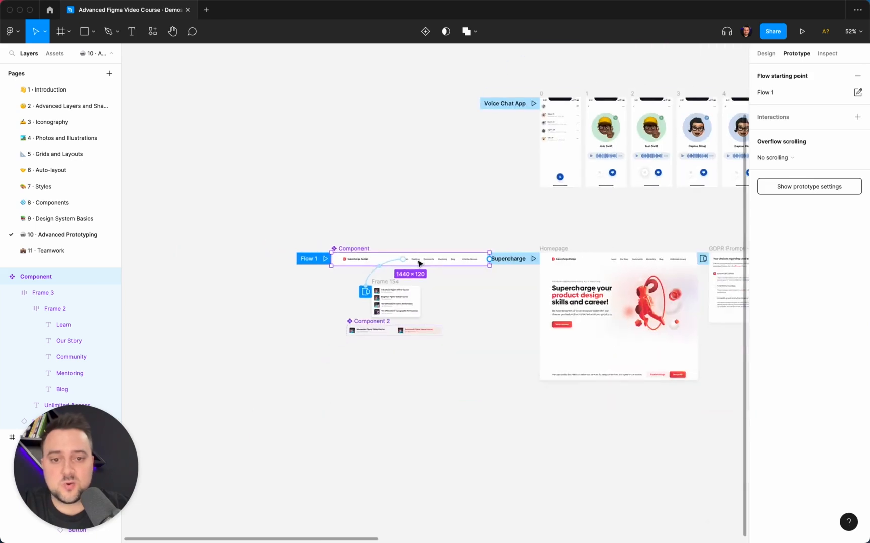
scroll(418, 263, "up", 3)
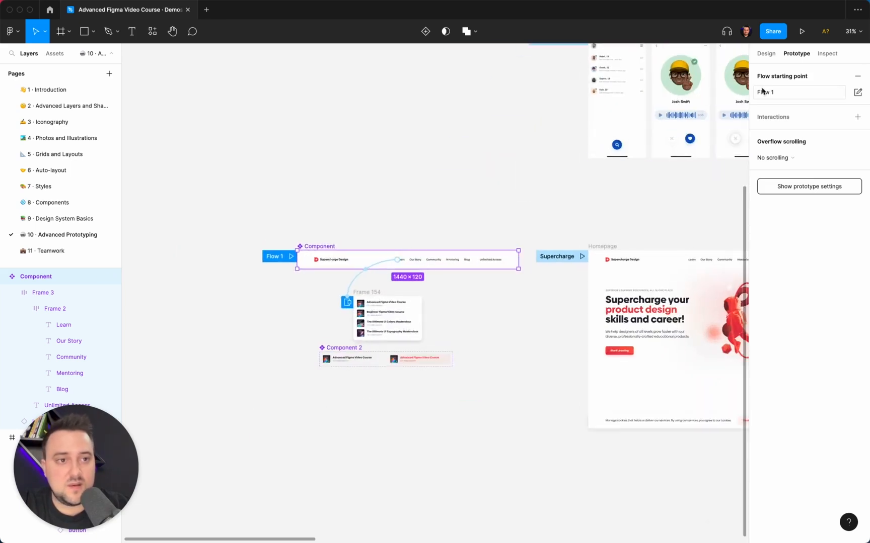
scroll(440, 249, "up", 3)
- Try connecting the main component's Our Story link to the first Voice Chat App frame, releasing the connection over empty canvas
double_click(396, 277)
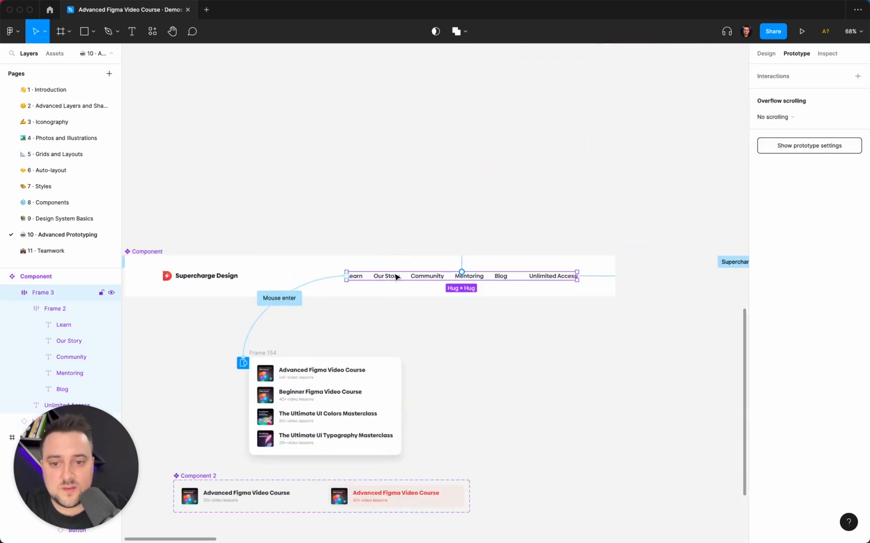
double_click(396, 277)
double_click(396, 278)
scroll(396, 278, "down", 5)
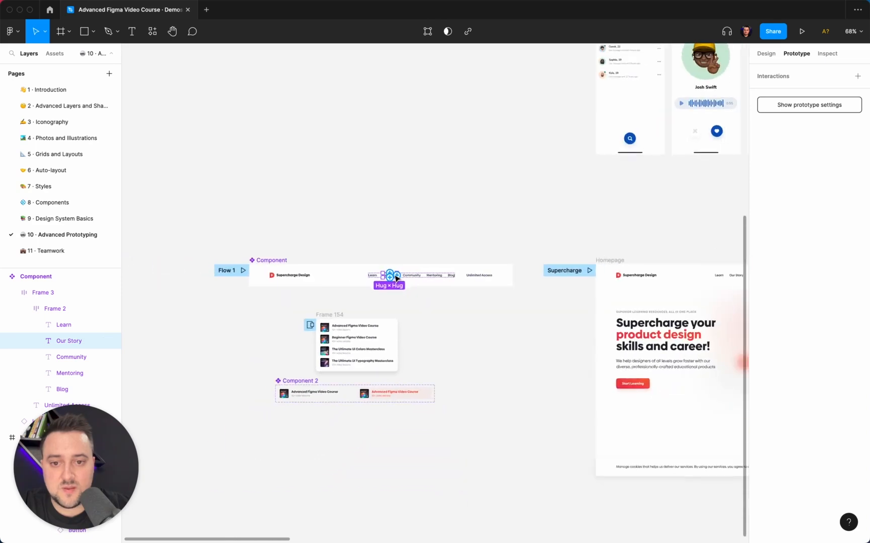
left_click_drag(397, 275, 608, 140)
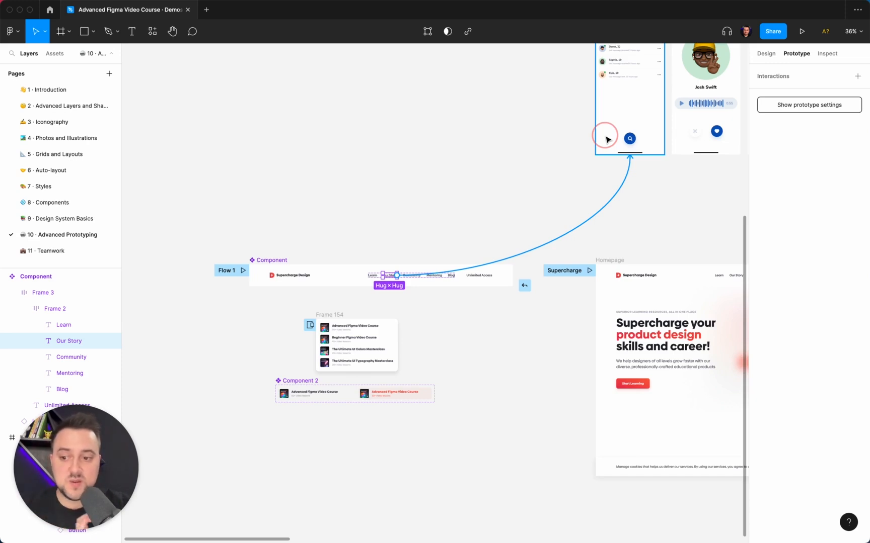
left_click_drag(608, 140, 406, 195)
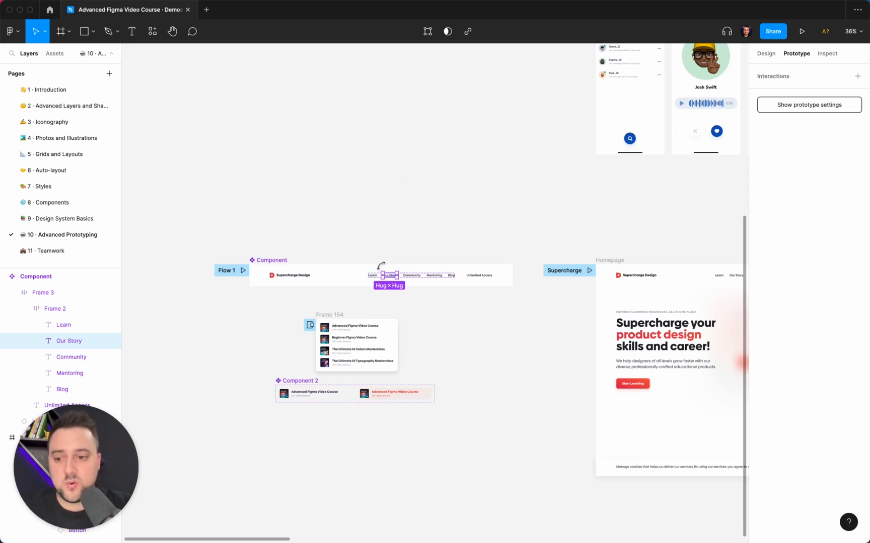
left_click(397, 242)
- Reopen the Learn link's connection to Frame 154 and review its mouse enter overlay settings
scroll(397, 242, "up", 5)
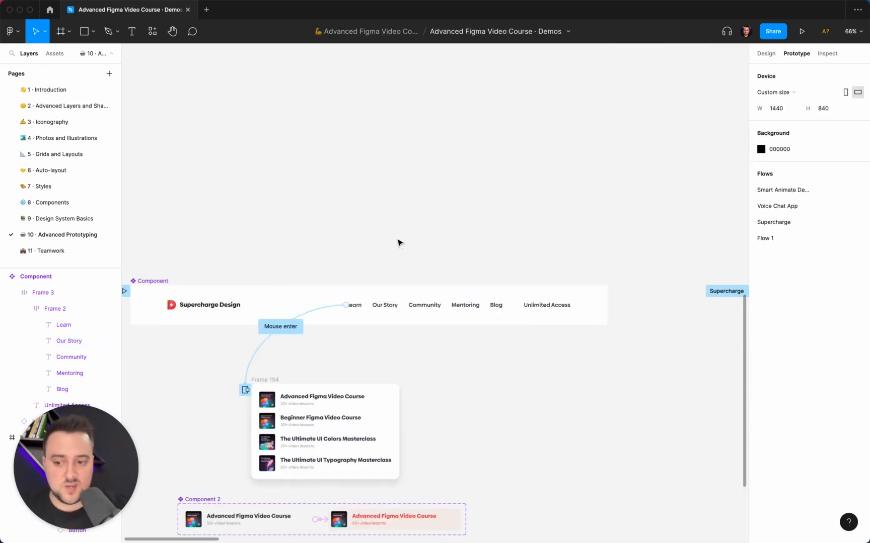
scroll(397, 242, "up", 8)
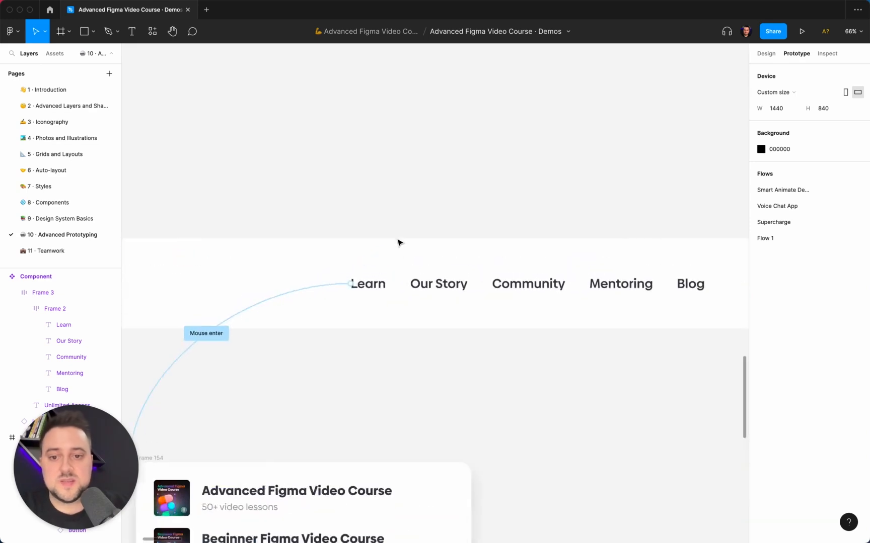
left_click(330, 243)
scroll(330, 242, "down", 6)
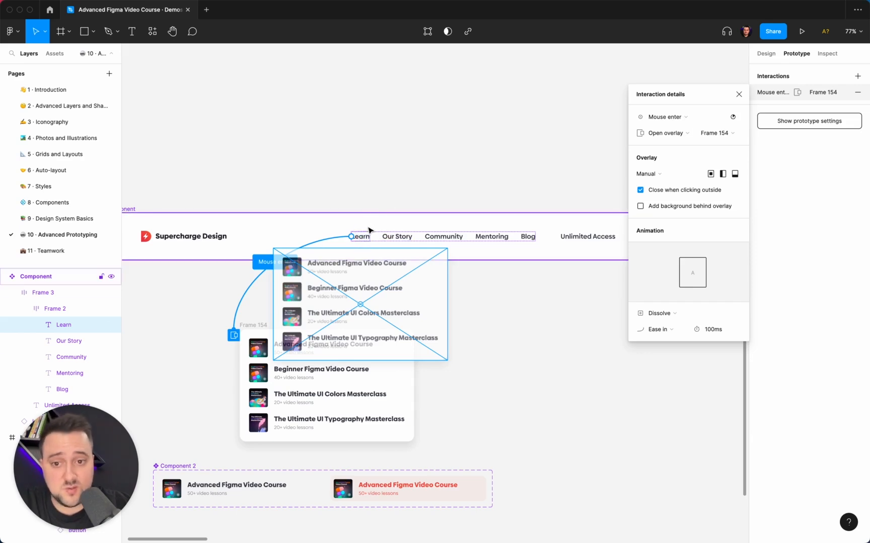
left_click(382, 186)
- Examine the Frame 154 dropdown and the hover interaction of its Advanced Figma Video Course item
scroll(386, 188, "down", 4)
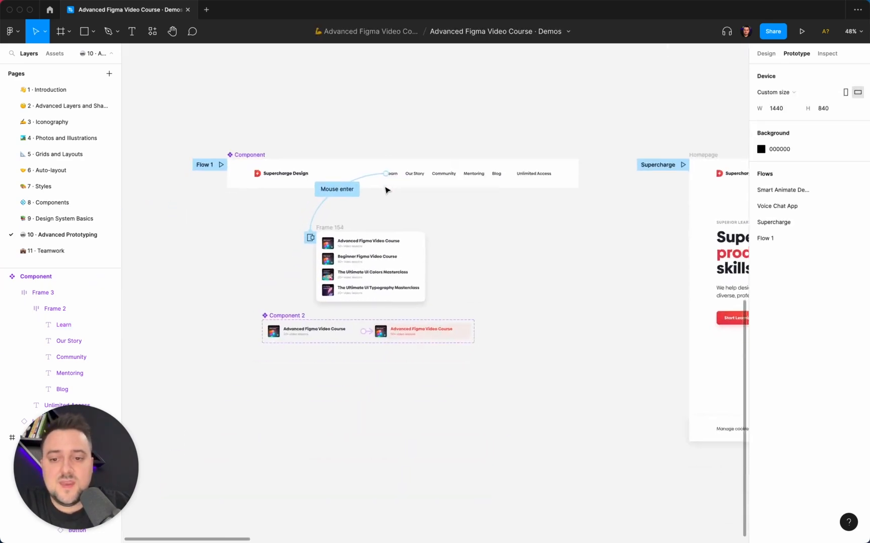
scroll(387, 189, "up", 6)
scroll(352, 185, "up", 2)
left_click(334, 182)
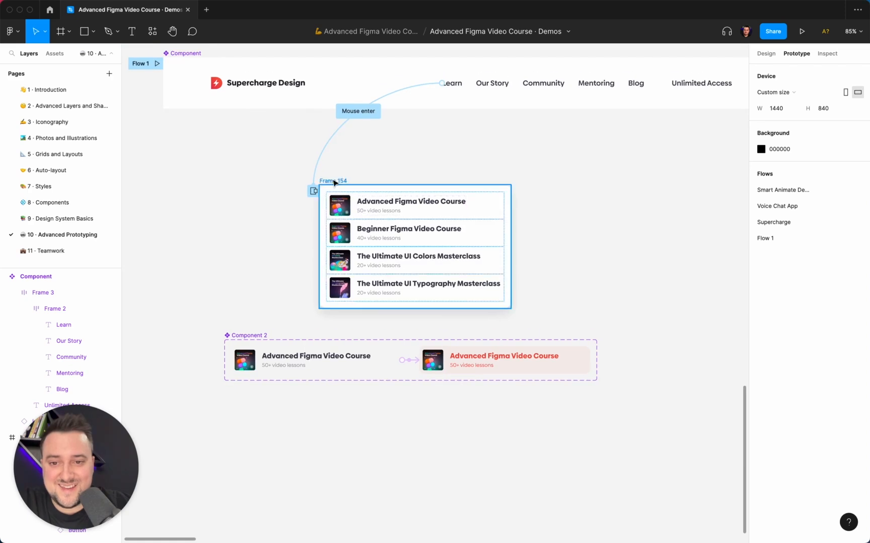
scroll(359, 229, "up", 4)
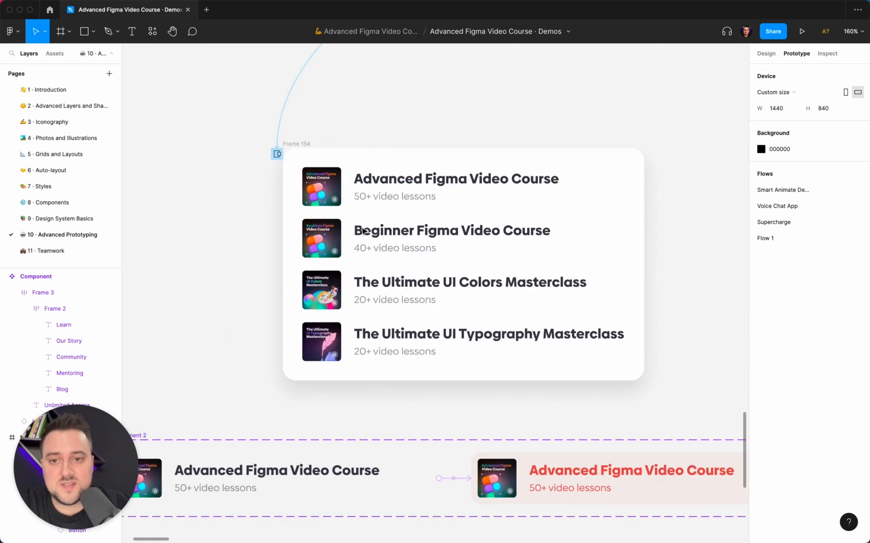
left_click(309, 145)
scroll(309, 145, "down", 3)
left_click(356, 167)
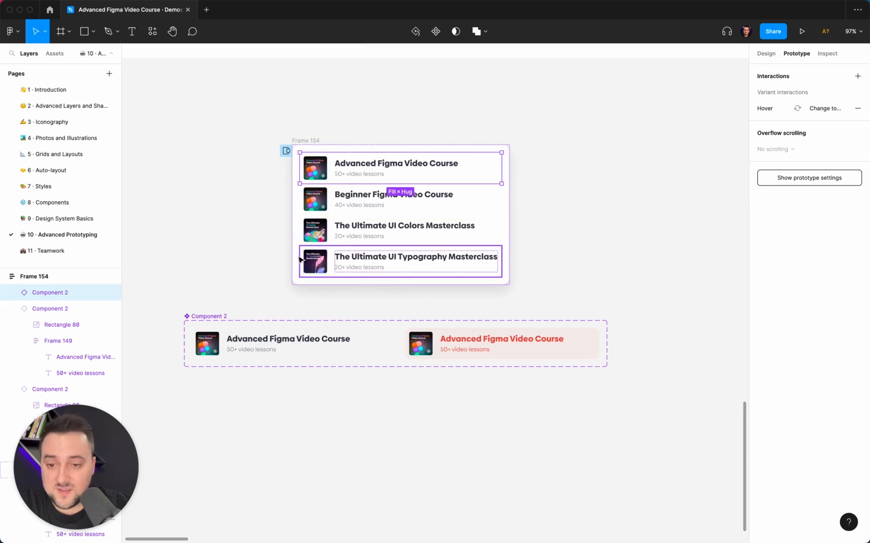
left_click(263, 256)
- Compare the default and red variants of Component 2 and check the prototype interactions on each
scroll(263, 258, "down", 2)
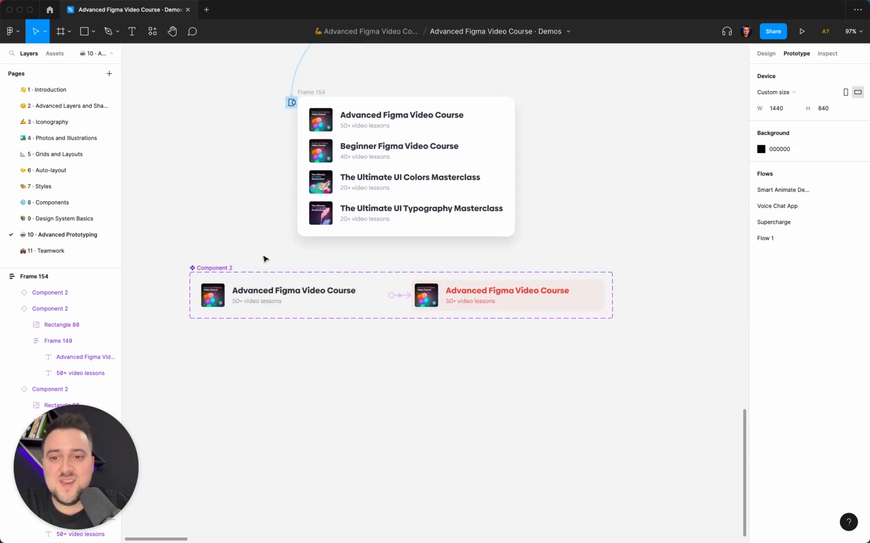
left_click(253, 301)
scroll(253, 301, "up", 5)
left_click(617, 297)
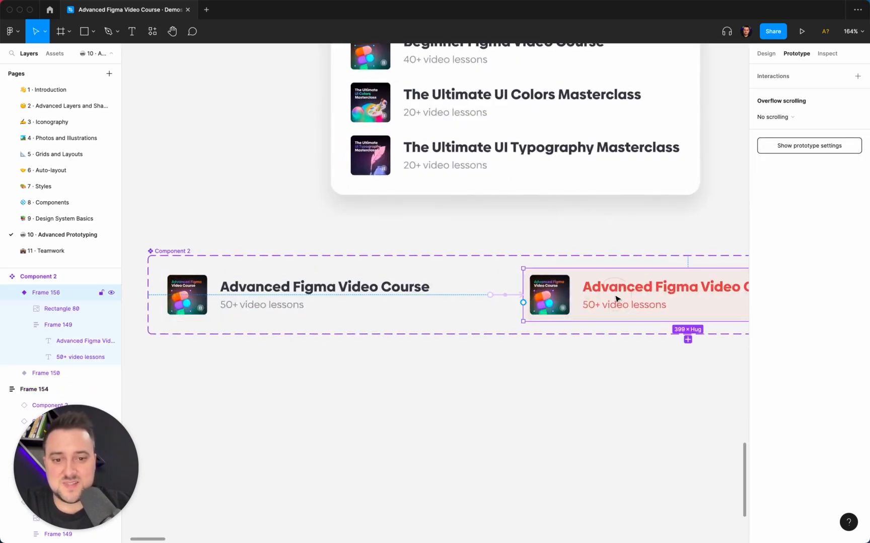
left_click(375, 314)
scroll(425, 303, "down", 2)
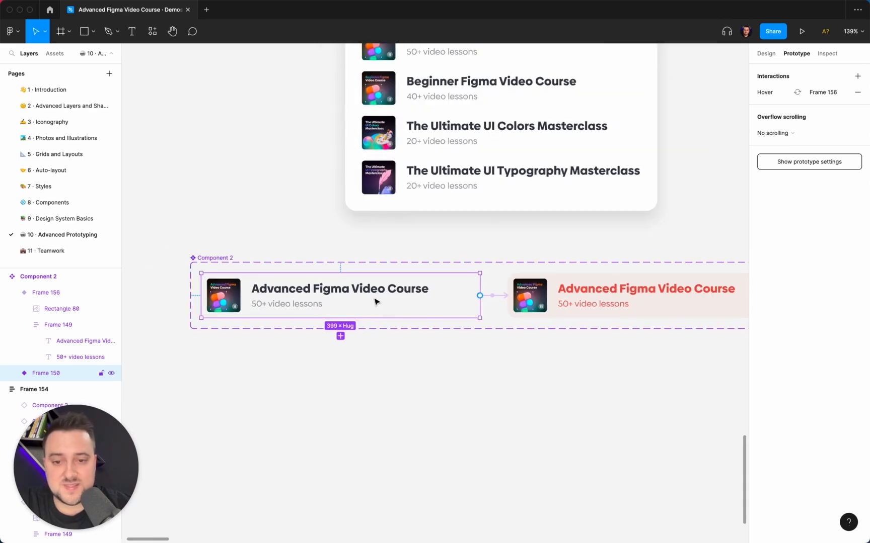
scroll(375, 302, "right", 3)
left_click(456, 294)
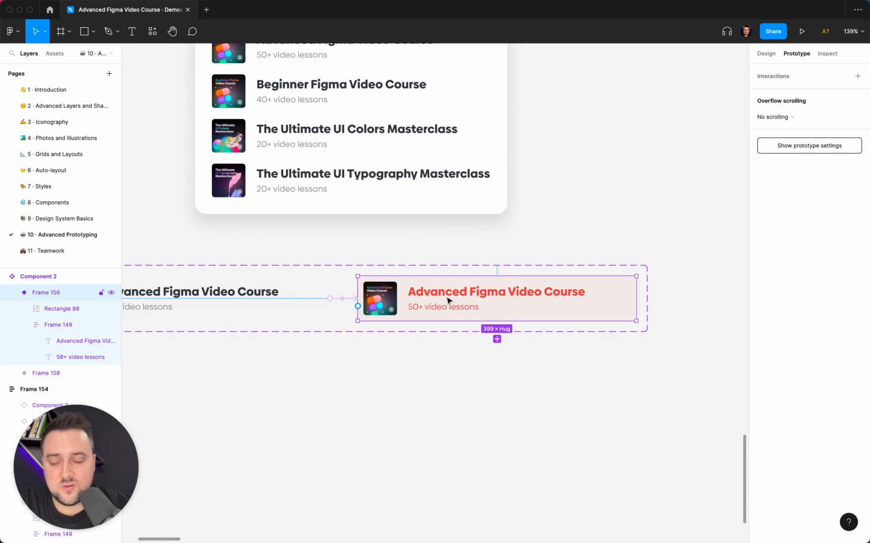
scroll(447, 302, "left", 2)
scroll(447, 300, "left", 1)
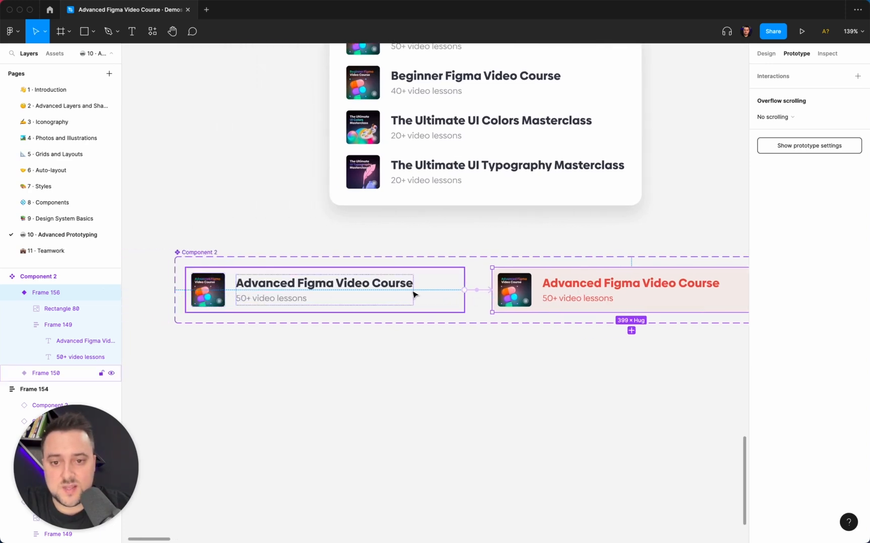
scroll(415, 295, "right", 1)
key("Escape")
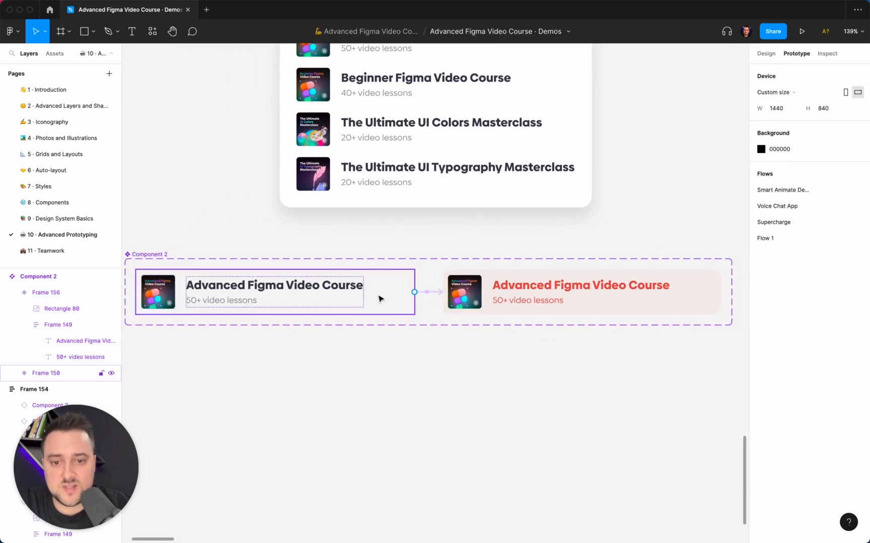
- Review the trigger options of the connection between Component 2's two variants, keeping While hovering
left_click(435, 295)
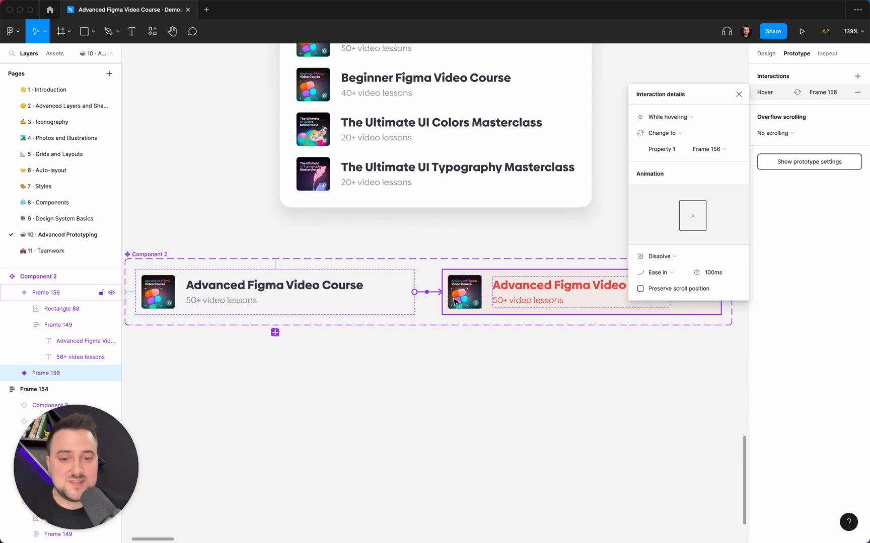
left_click(695, 116)
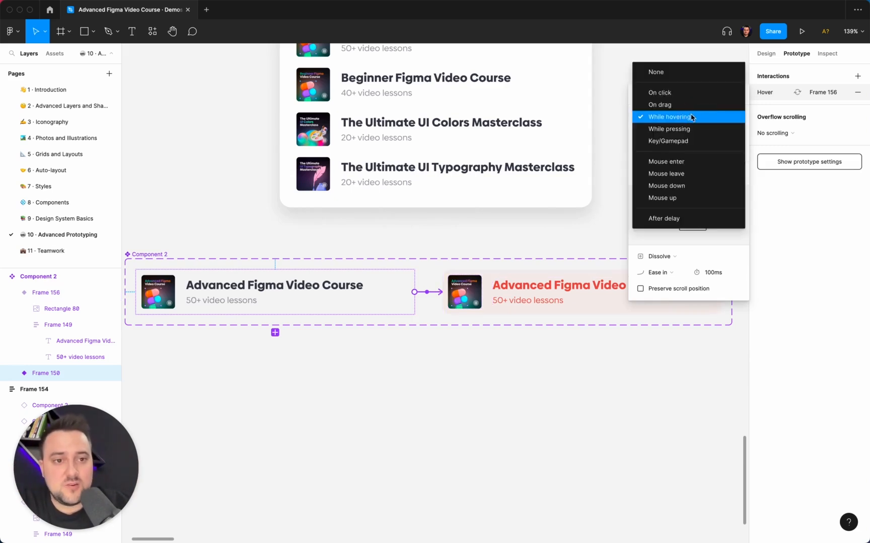
left_click(691, 117)
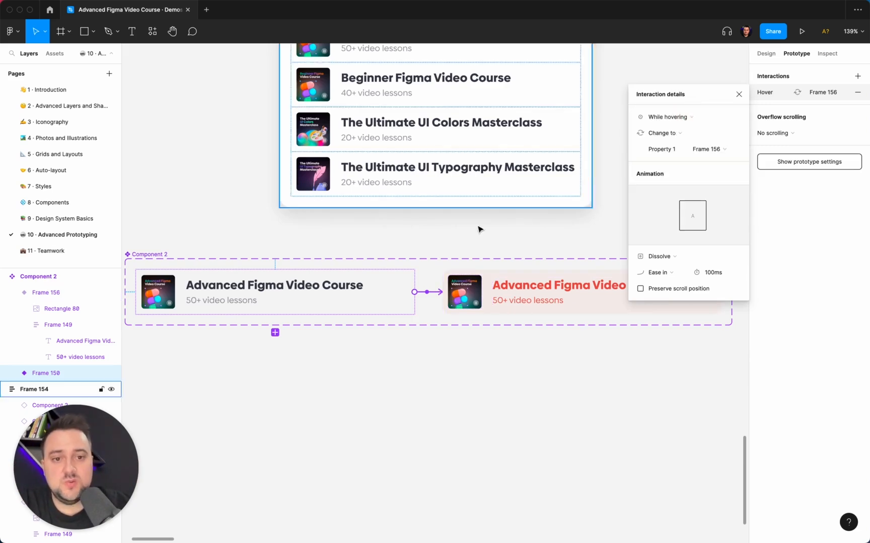
left_click(533, 284)
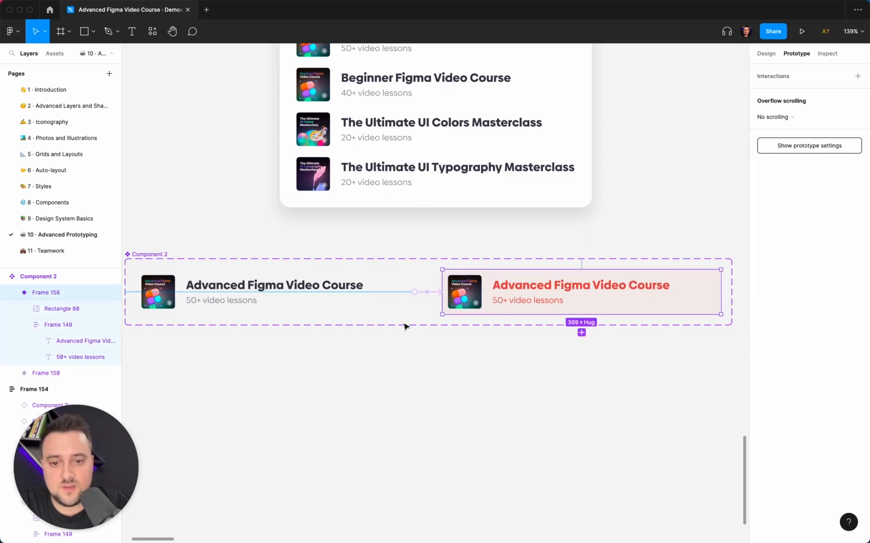
- Review the Change to action of the hover connection from Component 2's default variant to Frame 156
left_click(436, 292)
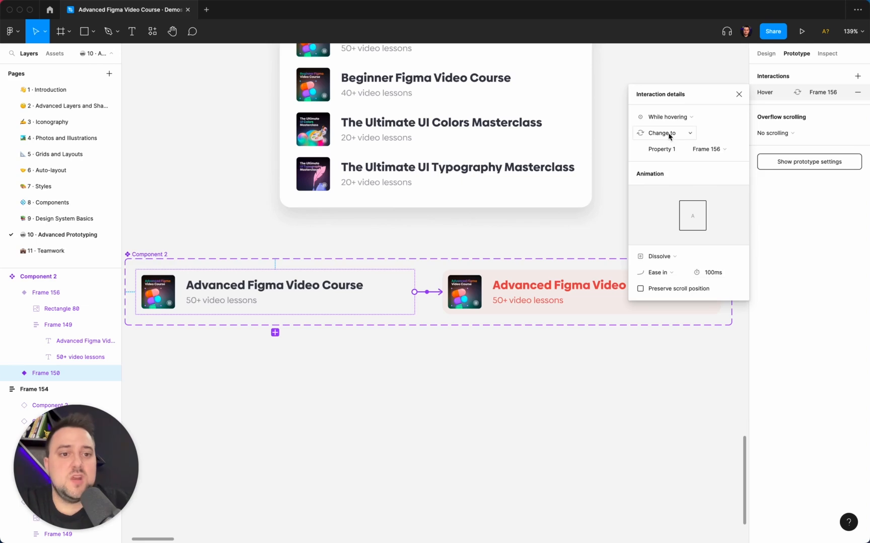
left_click(689, 141)
left_click(689, 142)
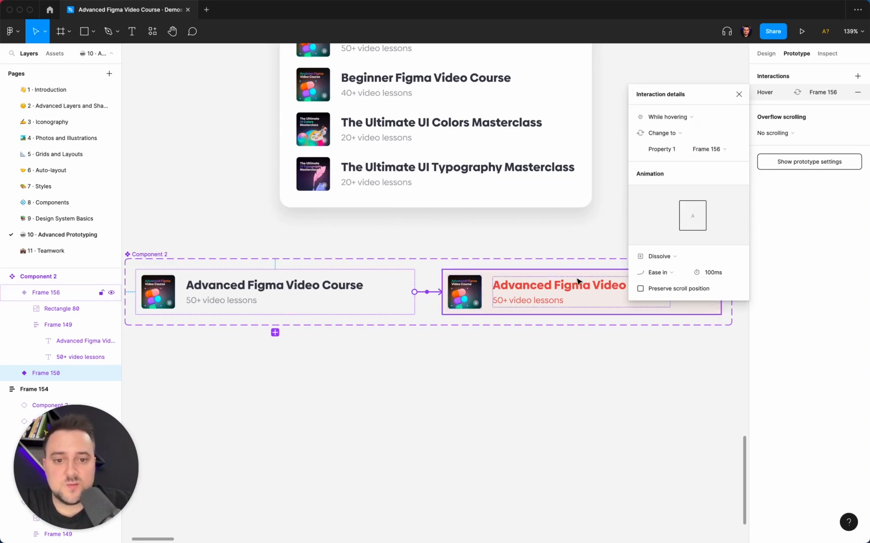
left_click(467, 238)
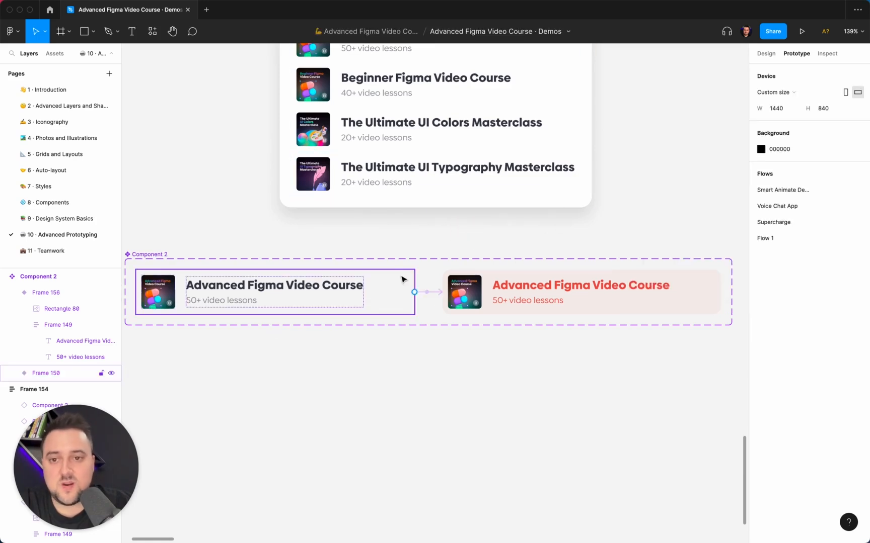
- Select the first three course items in Frame 154 one by one to check their variant hover interactions
scroll(403, 280, "down", 3)
scroll(400, 281, "up", 4)
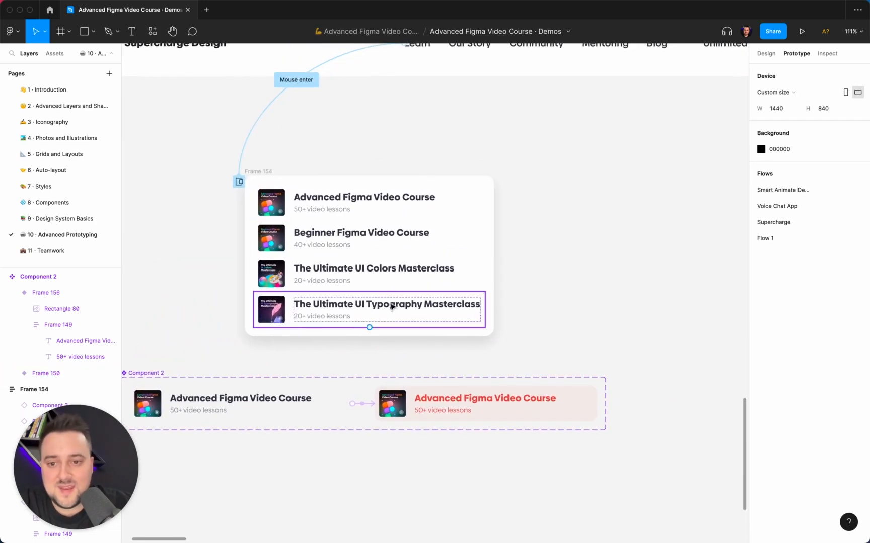
left_click(397, 210)
left_click(398, 243)
left_click(396, 267)
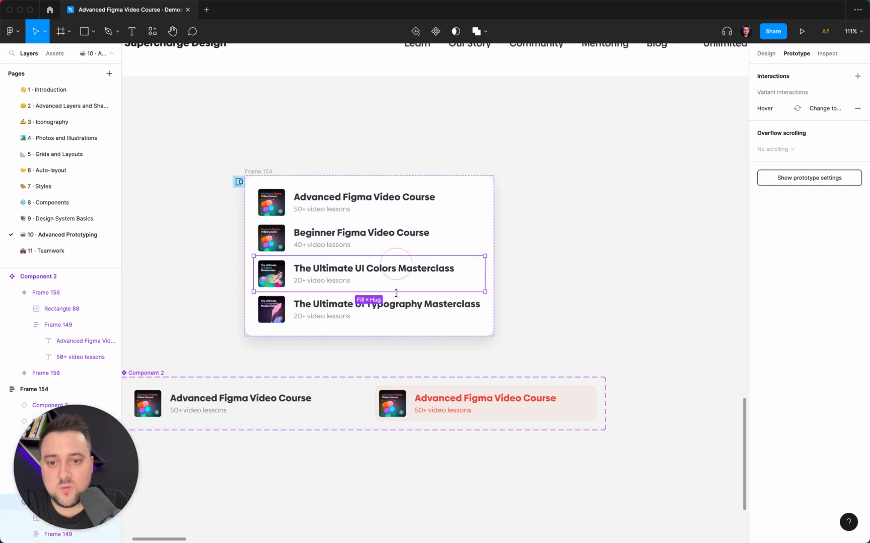
- Duplicate the Ultimate UI Typography Masterclass item in Frame 154 and delete the copy
left_click(398, 304)
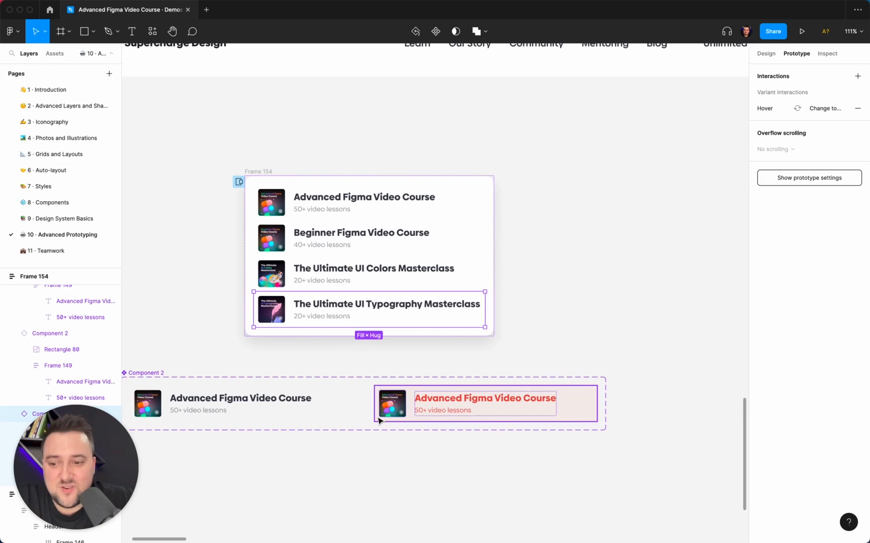
scroll(379, 420, "left", 5)
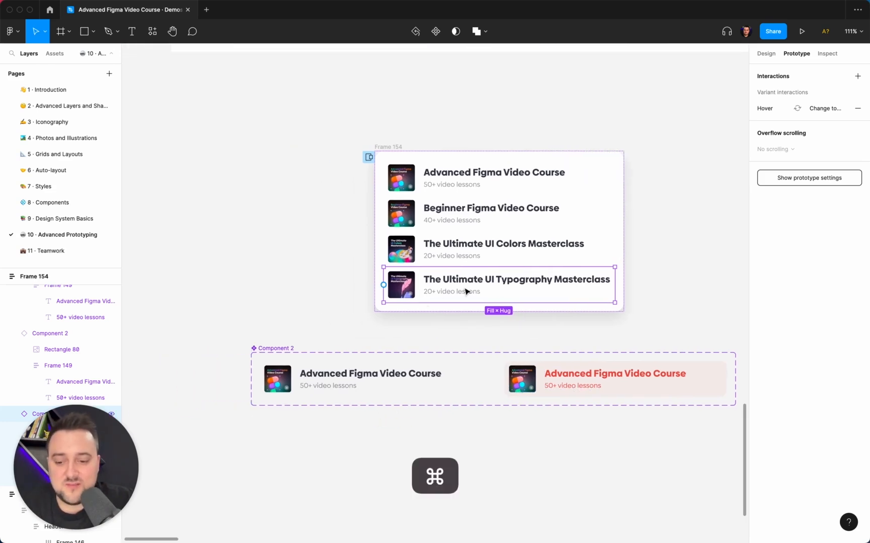
key("super+d")
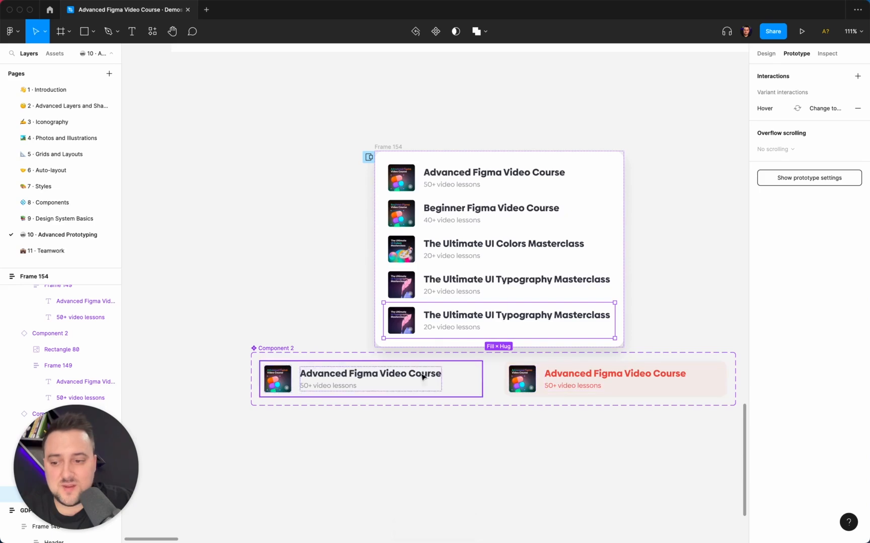
key("BackSpace")
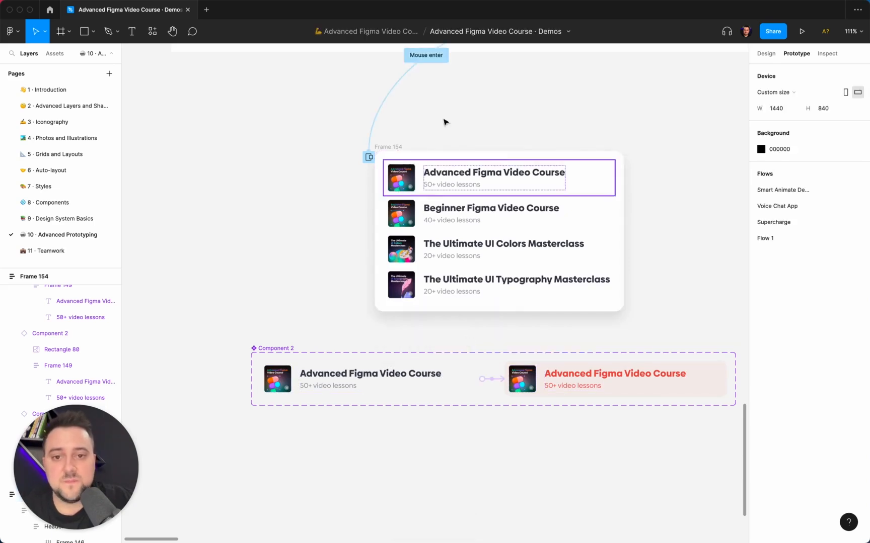
- Play the Supercharge flow from the Homepage frame and test the Learn dropdown in the navigation bar
scroll(330, 129, "down", 5)
scroll(330, 128, "down", 3)
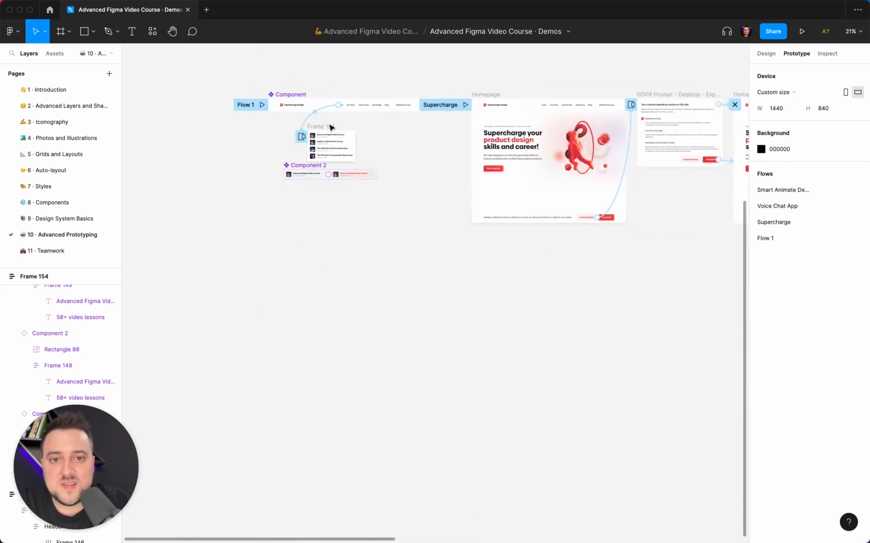
scroll(353, 116, "right", 3)
left_click(363, 106)
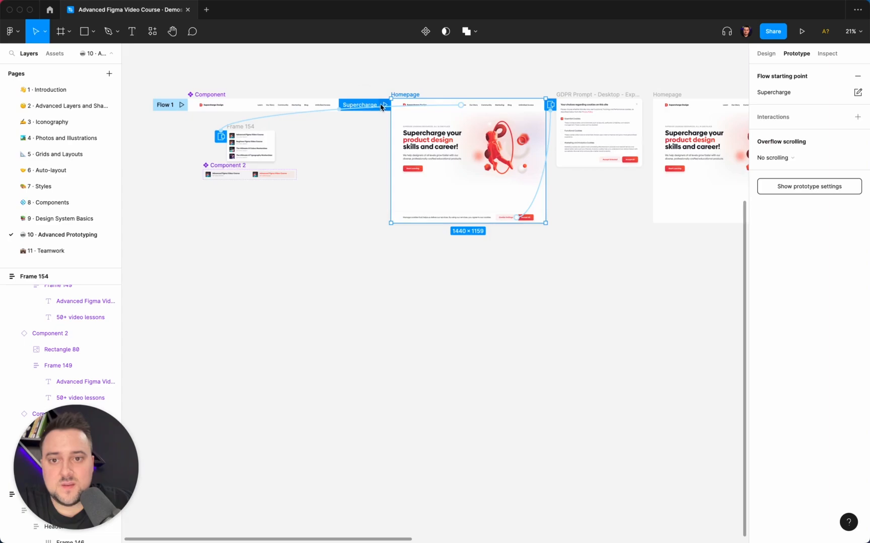
left_click(384, 105)
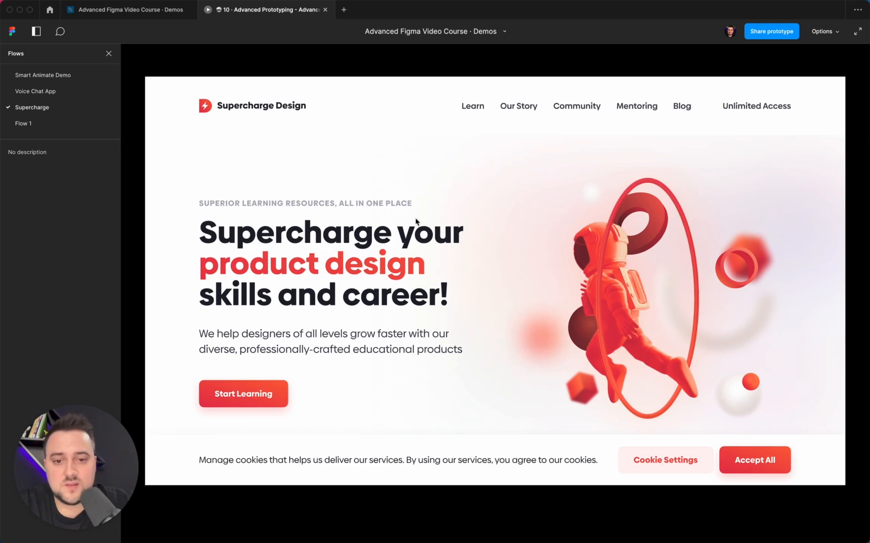
mouse_move(477, 111)
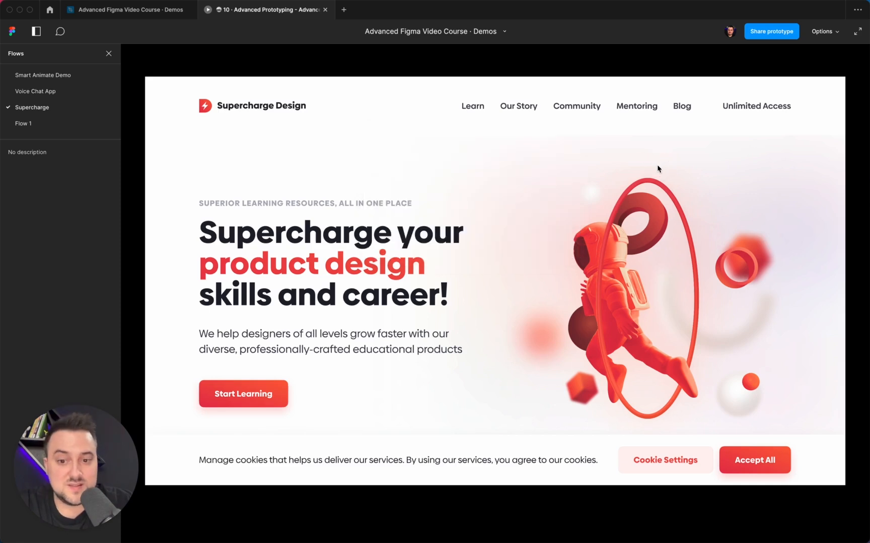
- Test the Cookie Settings overlay by opening and closing it, then reopening it and choosing Accept All
left_click(648, 470)
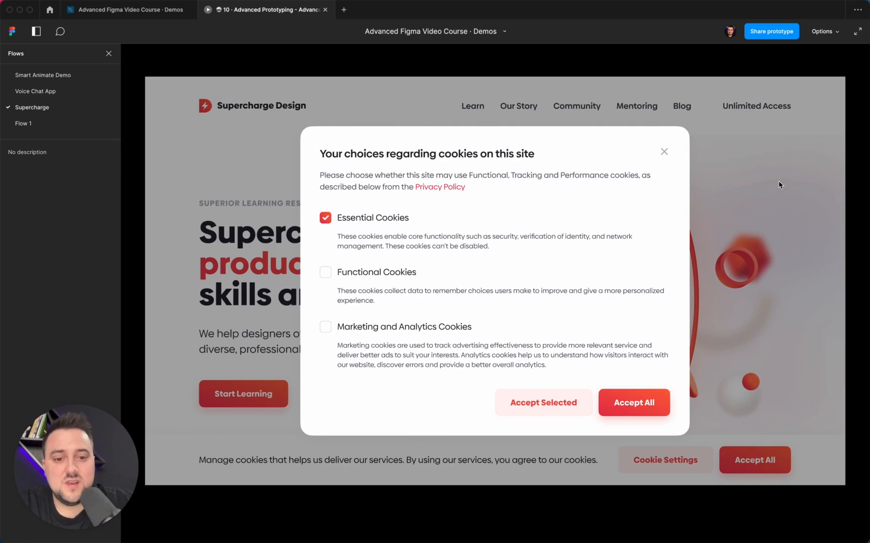
left_click(665, 152)
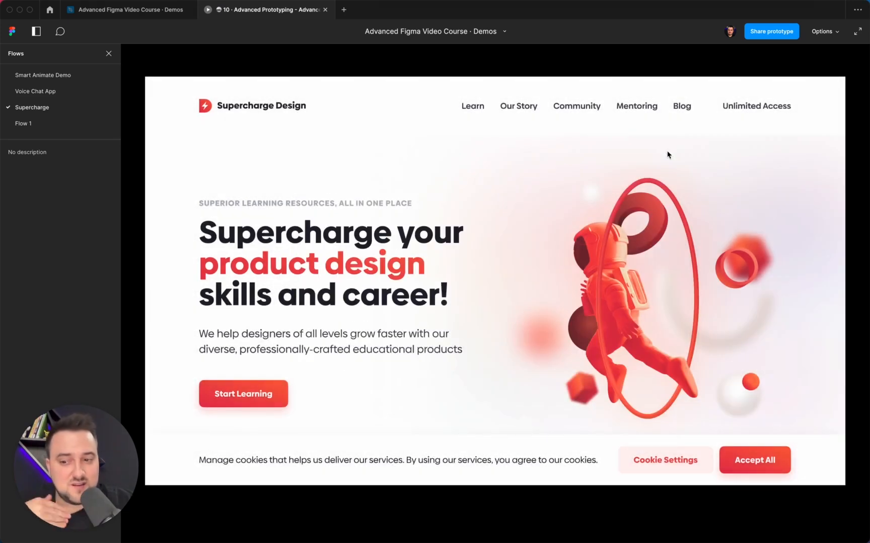
left_click(678, 458)
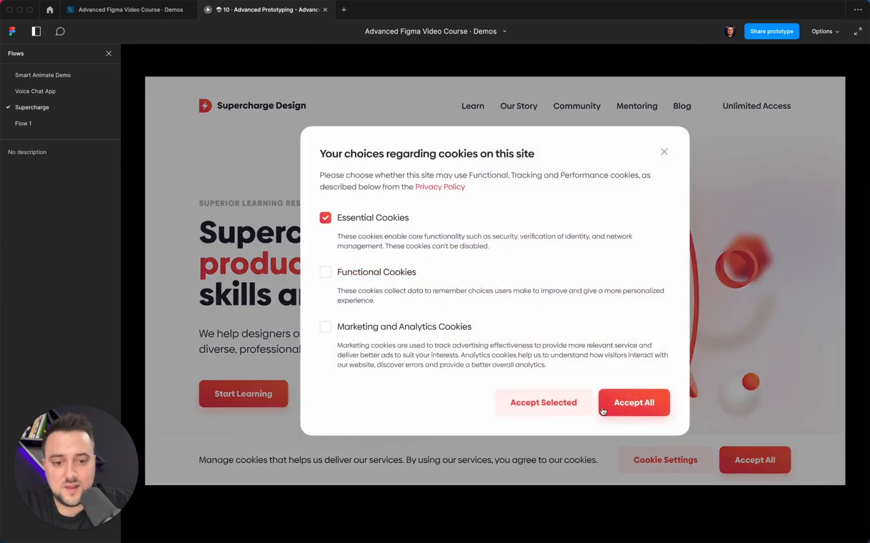
left_click(615, 403)
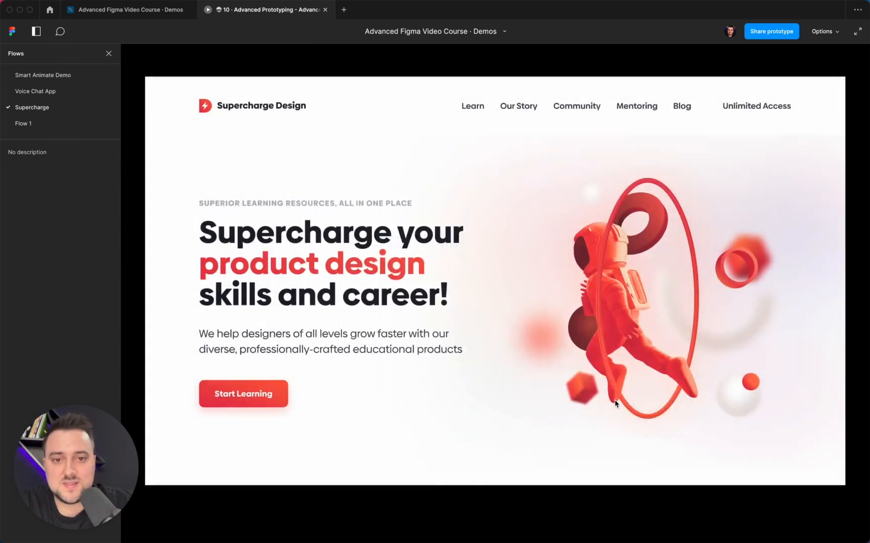
- Scroll through the Homepage without the cookie banner to check the fixed navigation bar and its Learn dropdown
scroll(395, 477, "down", 3)
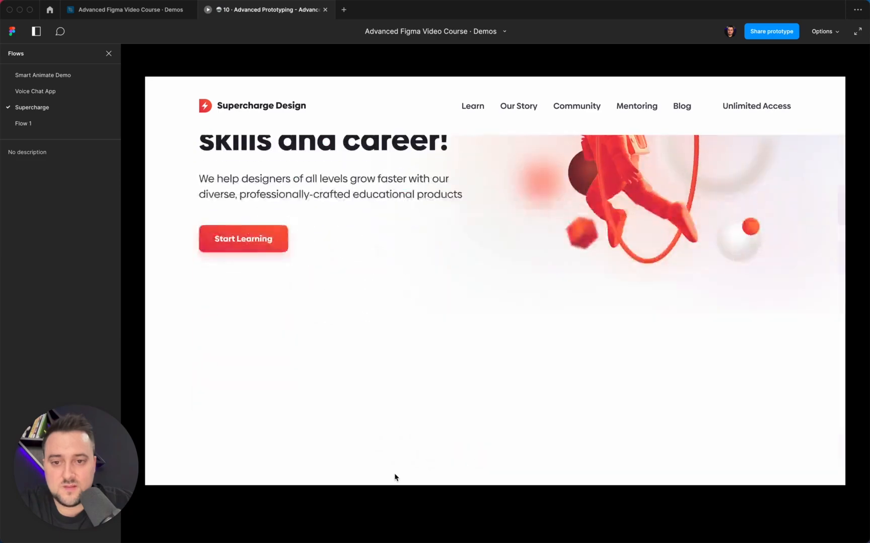
scroll(395, 477, "up", 3)
scroll(395, 477, "down", 3)
scroll(395, 477, "up", 3)
scroll(395, 477, "down", 3)
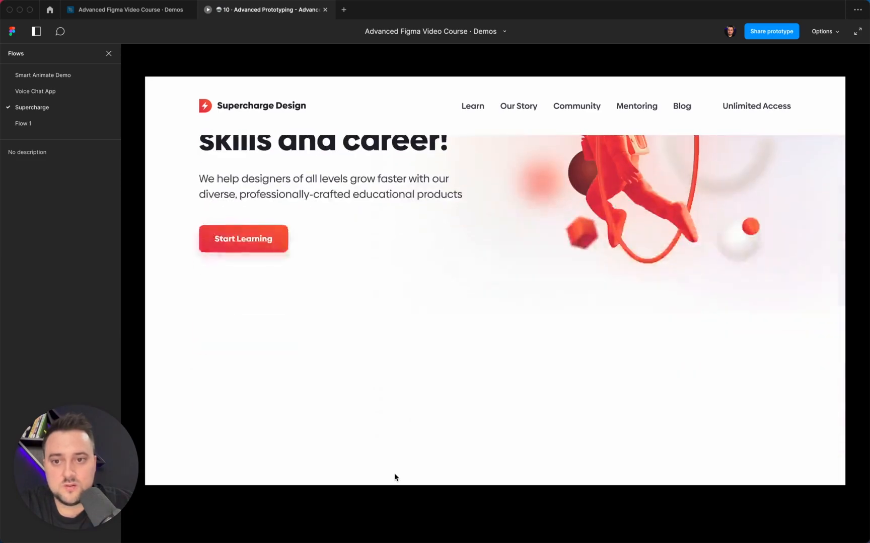
scroll(396, 476, "up", 3)
mouse_move(443, 104)
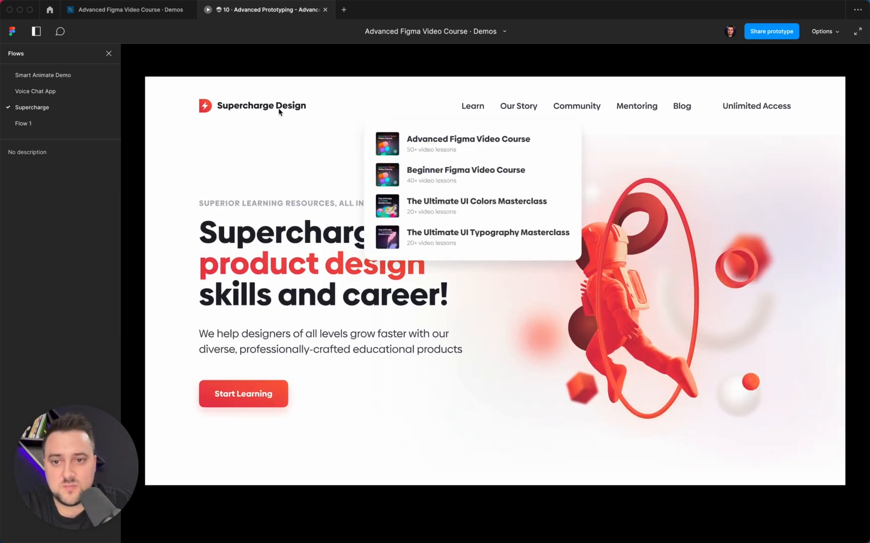
scroll(433, 278, "down", 3)
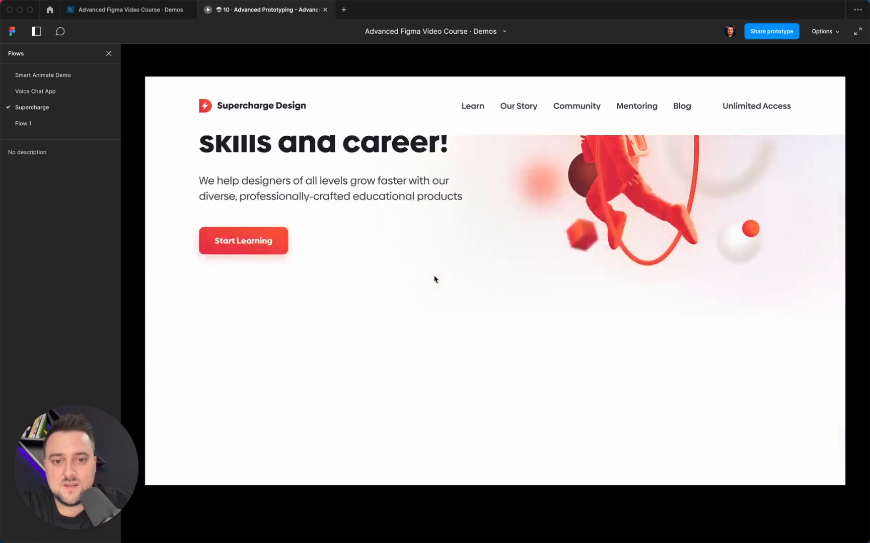
scroll(435, 280, "up", 2)
scroll(435, 280, "up", 2)
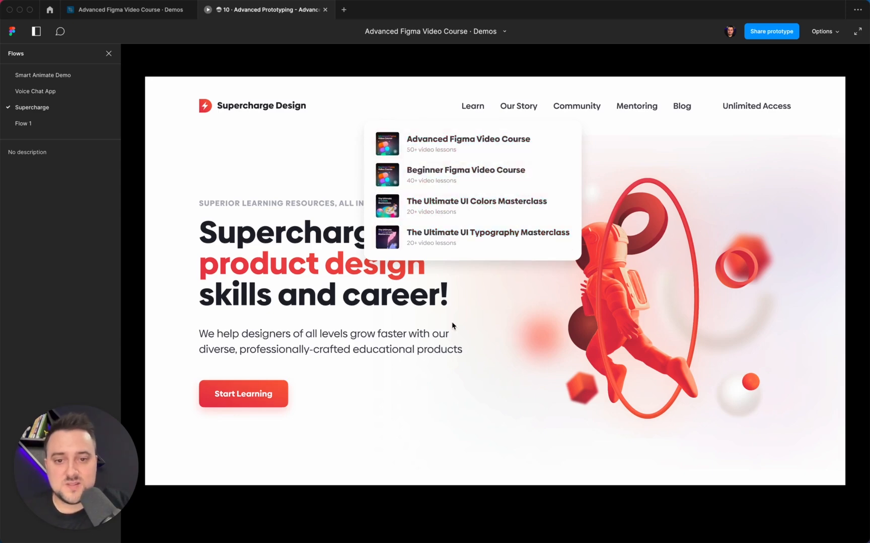
- Return to the design file and check the navigation bar instances used in both Homepage frames
left_click(135, 11)
scroll(401, 310, "down", 3)
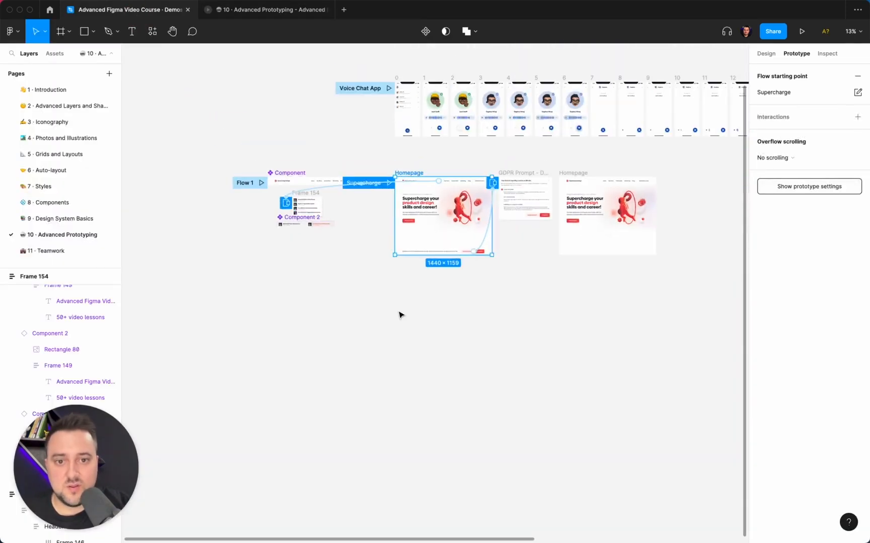
left_click(480, 307)
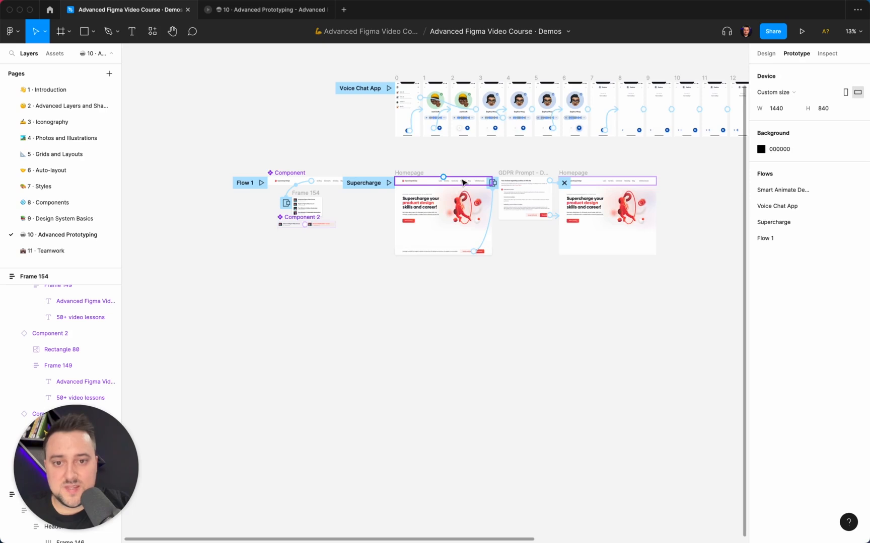
left_click(608, 184)
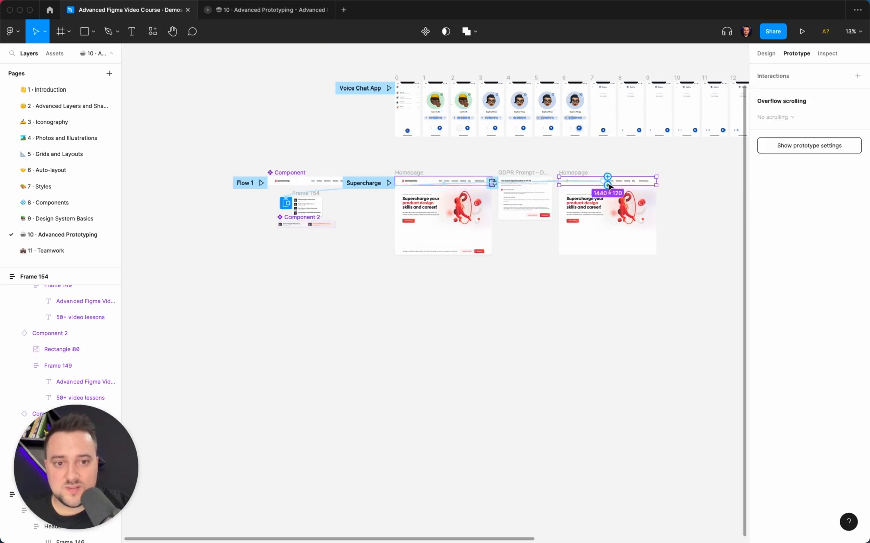
left_click(571, 156)
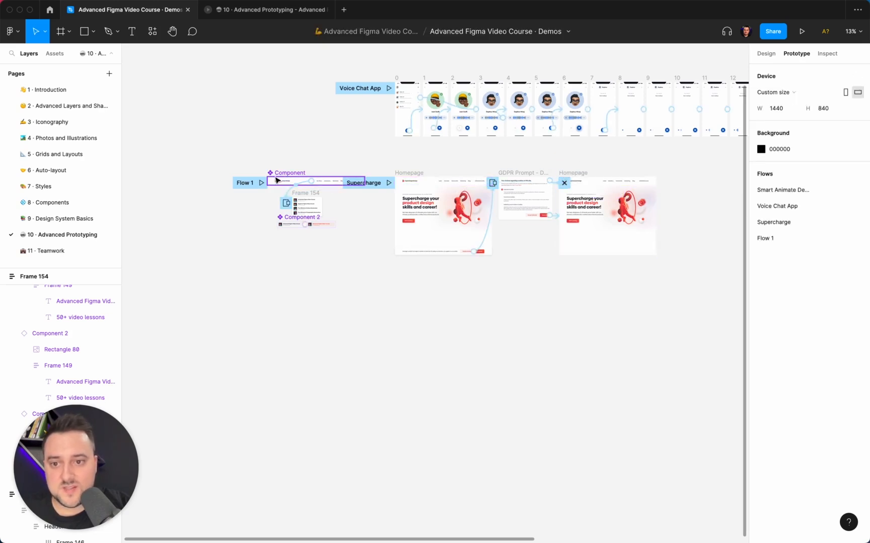
- Examine the navigation component, Frame 154, Component 2 and the connections between the Homepage frames and the GDPR prompt
scroll(296, 224, "up", 10)
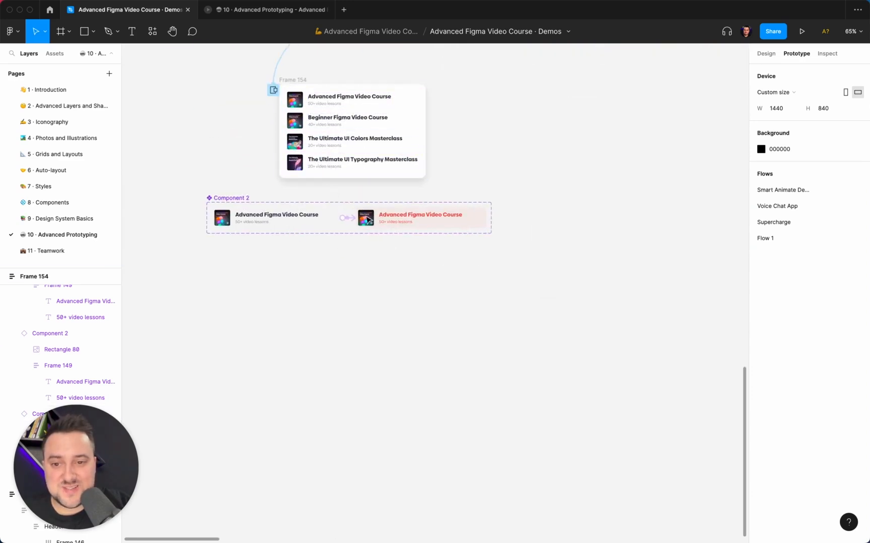
scroll(458, 224, "down", 5)
scroll(456, 224, "right", 5)
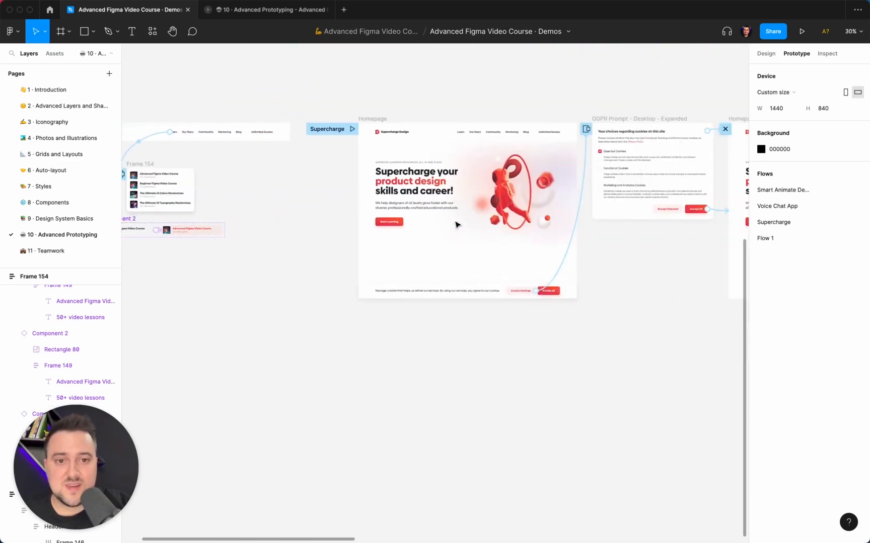
scroll(458, 225, "right", 5)
scroll(458, 225, "left", 5)
scroll(458, 225, "up", 1)
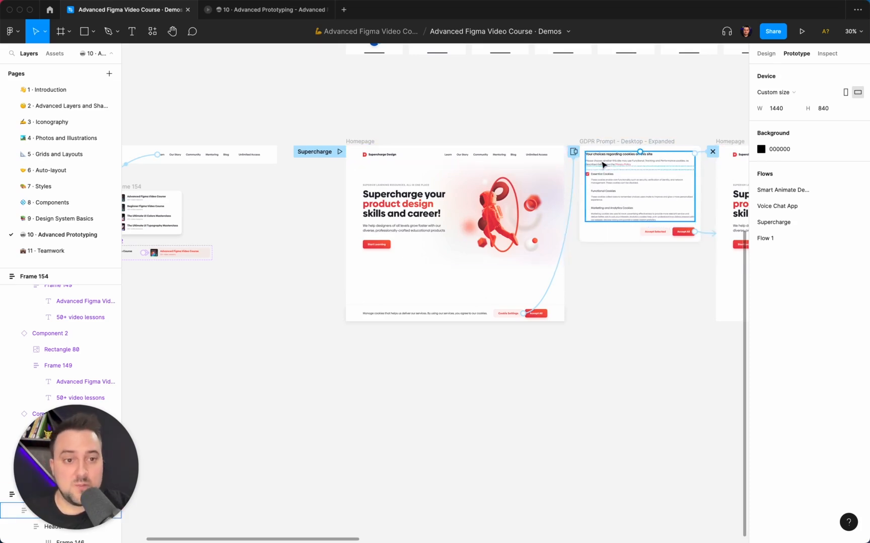
scroll(431, 259, "right", 2)
scroll(431, 260, "right", 3)
scroll(431, 259, "up", 2)
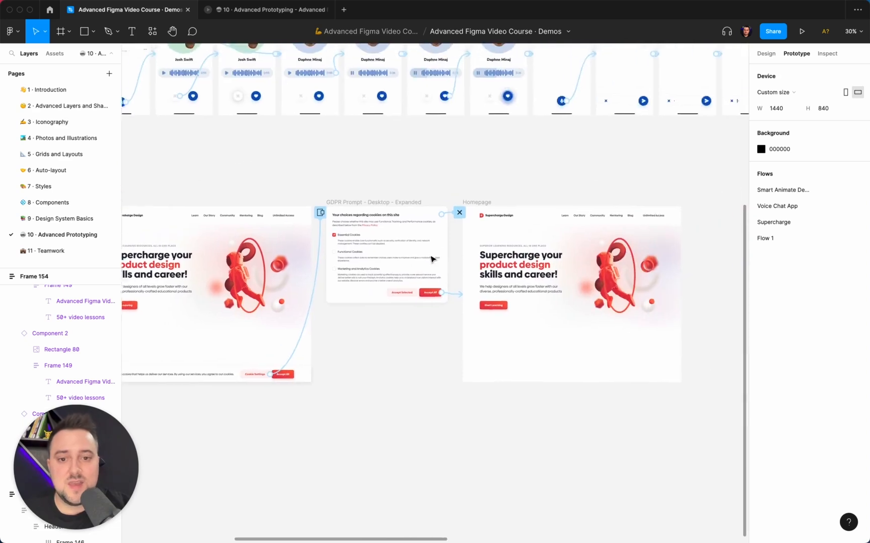
- Go back to the first Homepage screen in the prototype preview and check how the navigation bar and cookie banner behave on scroll
left_click(208, 12)
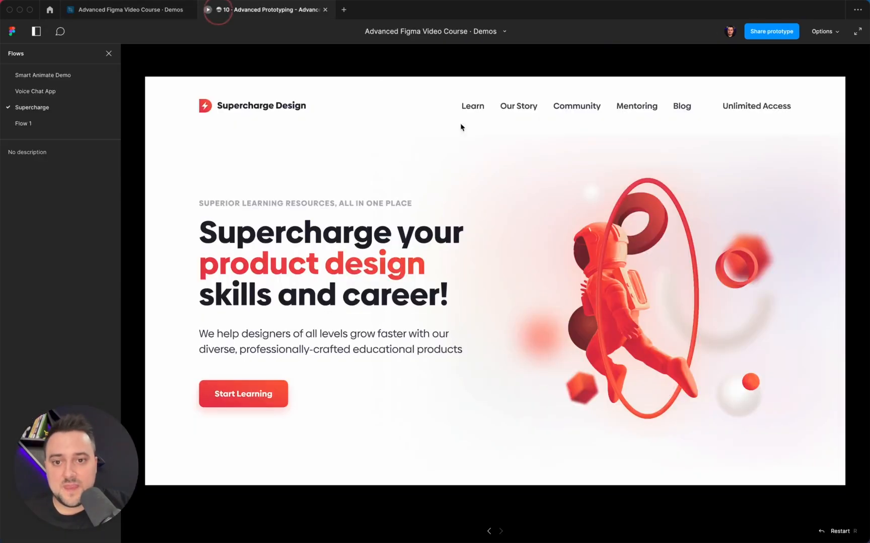
key("Left")
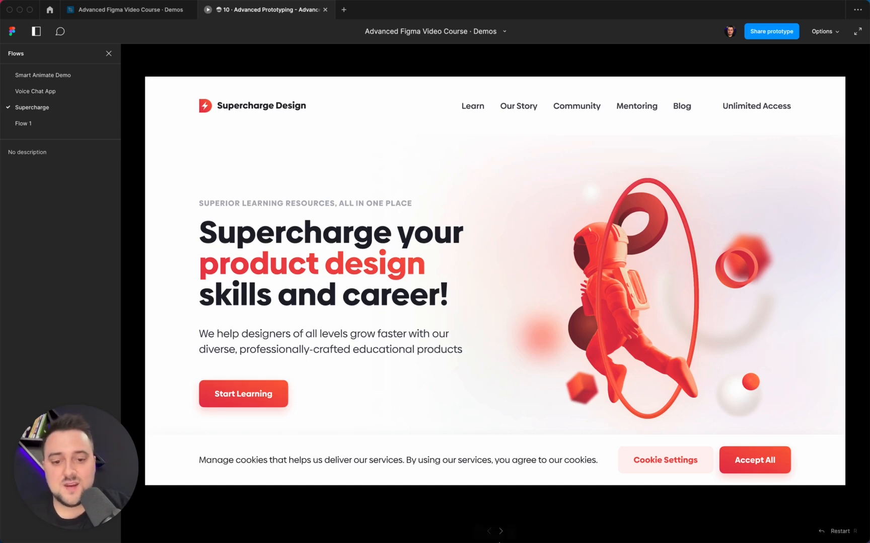
scroll(527, 287, "down", 5)
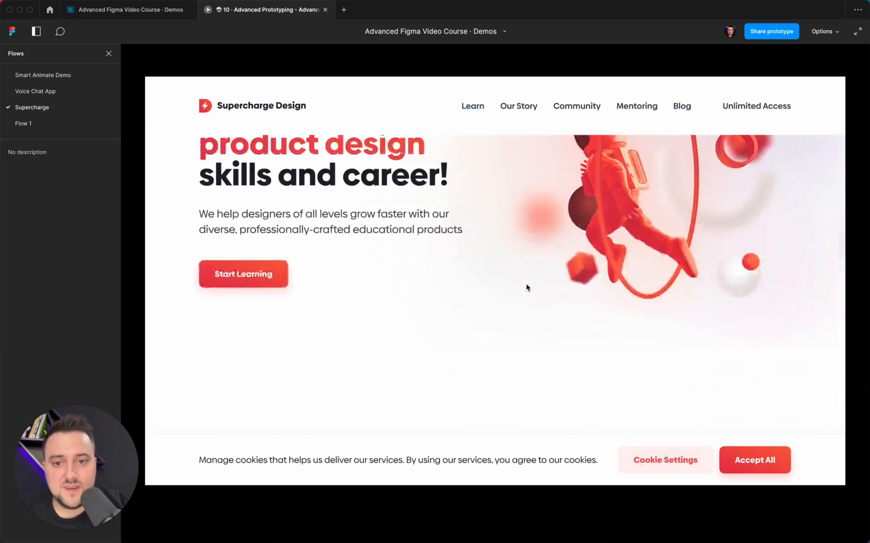
scroll(527, 287, "up", 5)
scroll(526, 287, "down", 5)
scroll(526, 287, "up", 5)
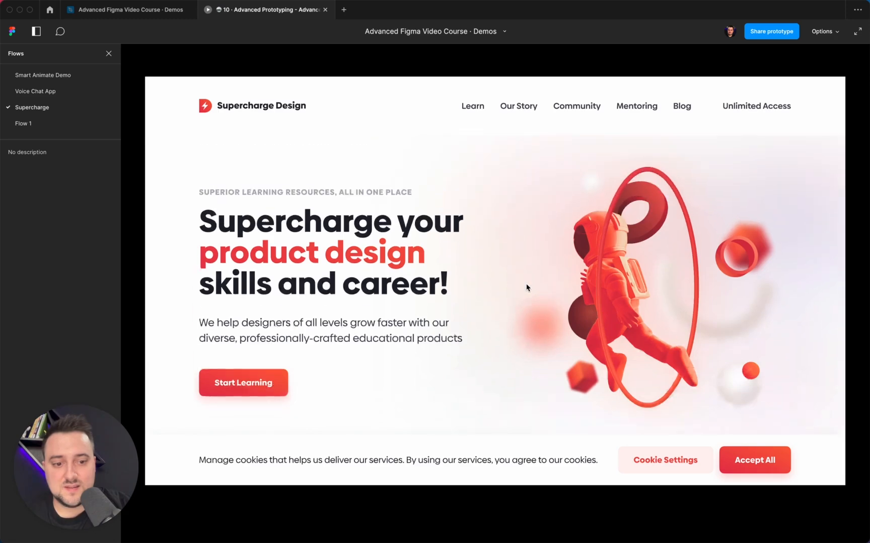
scroll(526, 287, "down", 3)
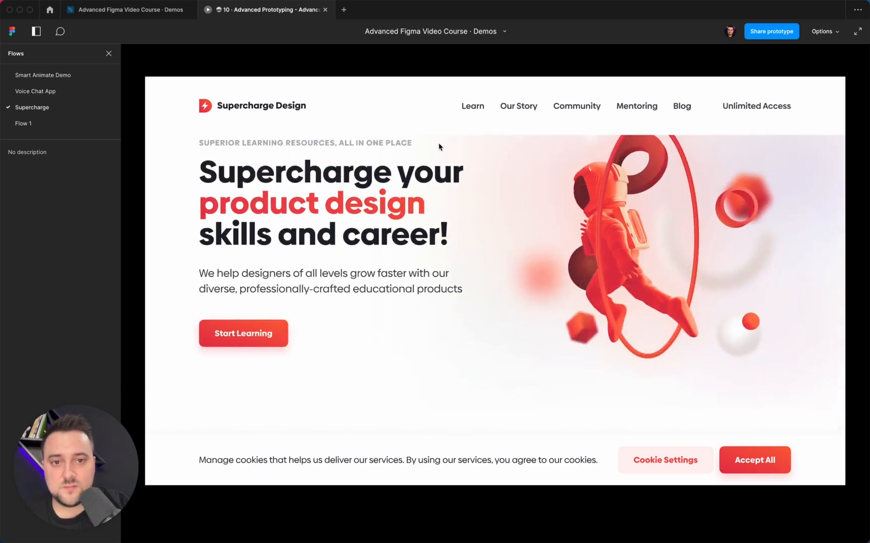
scroll(496, 191, "down", 3)
scroll(496, 192, "up", 5)
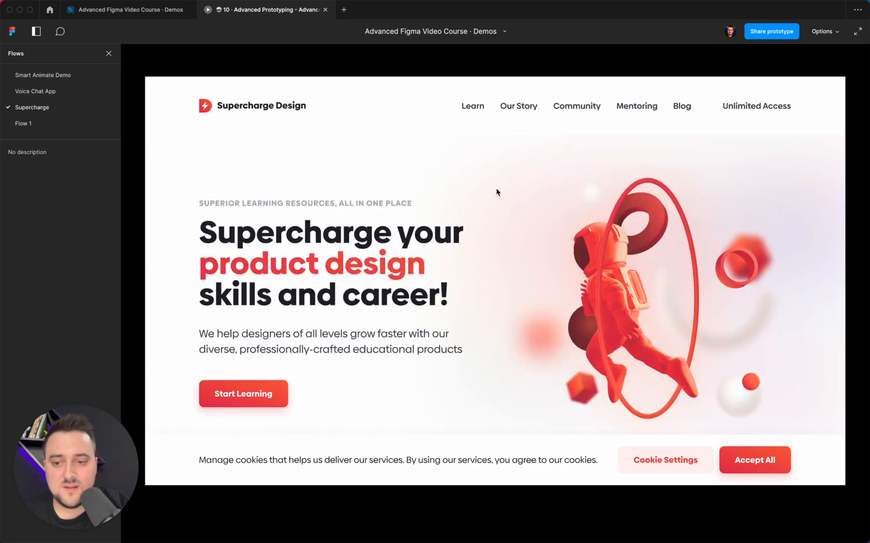
scroll(496, 191, "down", 4)
scroll(496, 192, "up", 5)
scroll(496, 192, "down", 4)
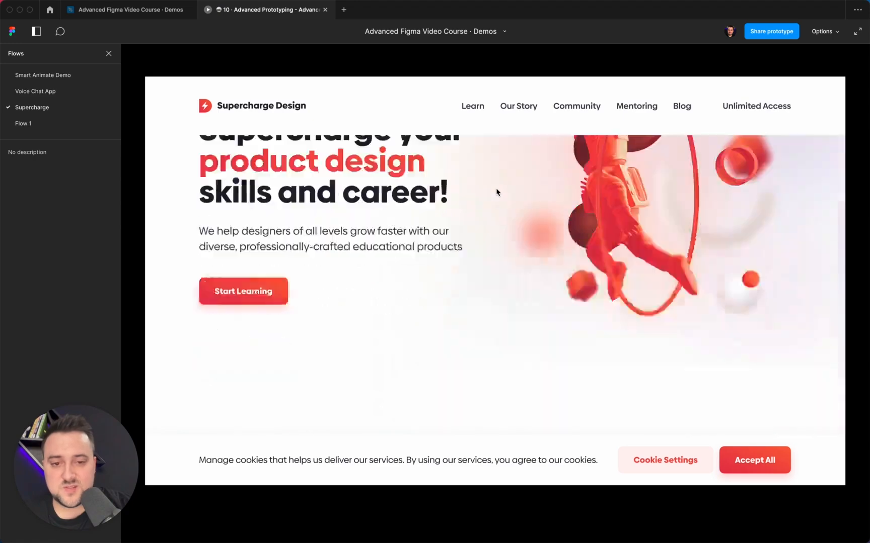
scroll(497, 191, "up", 5)
- Test the Learn dropdown once more, and accept all cookies through the Cookie Settings overlay
mouse_move(475, 106)
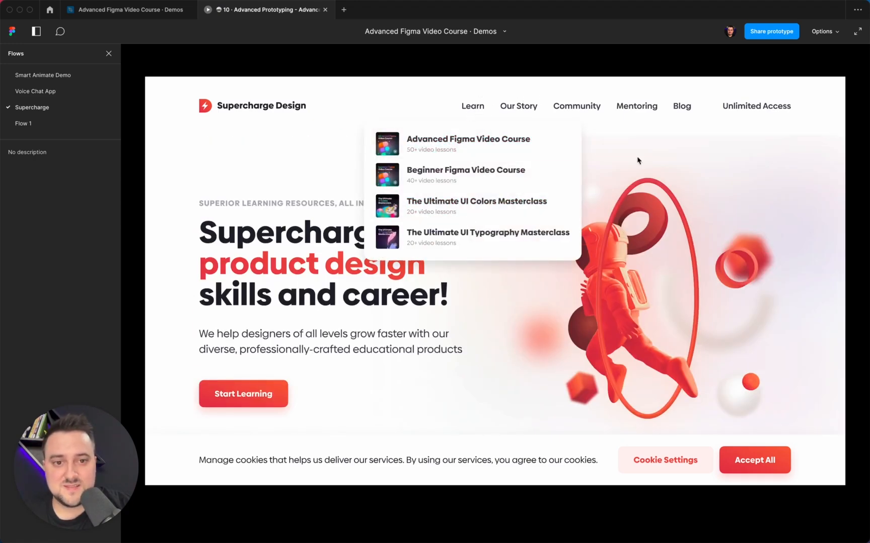
left_click(682, 464)
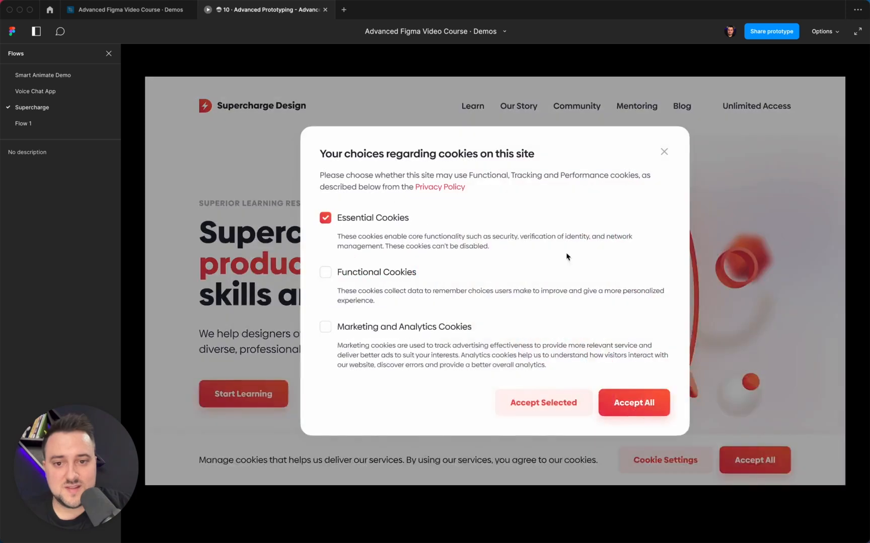
left_click(630, 412)
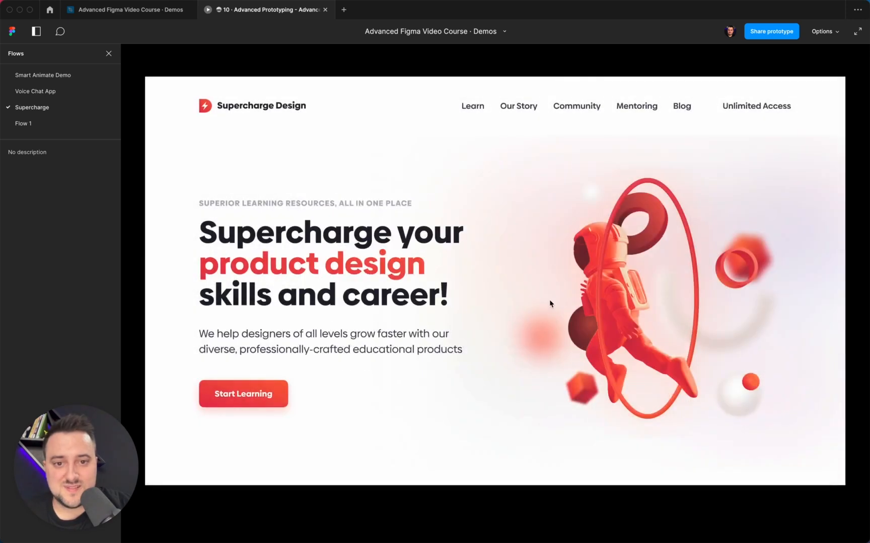
- Check how the Homepage scrolls in the prototype preview, and open the Learn dropdown to view its course list
scroll(550, 303, "down", 3)
scroll(550, 296, "up", 3)
mouse_move(477, 107)
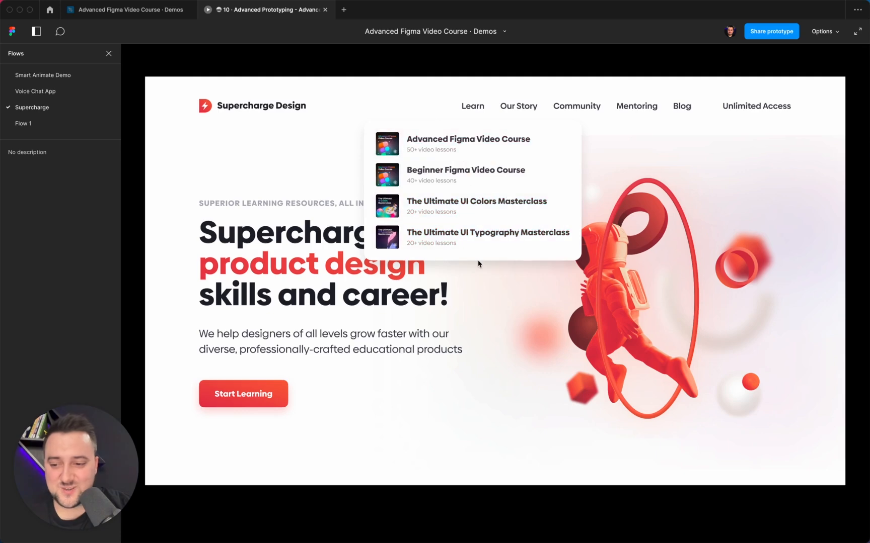
- In the design file, add five copies of the Ultimate UI Typography Masterclass item to Frame 154, and return to the prototype preview
left_click(119, 10)
scroll(291, 230, "up", 5)
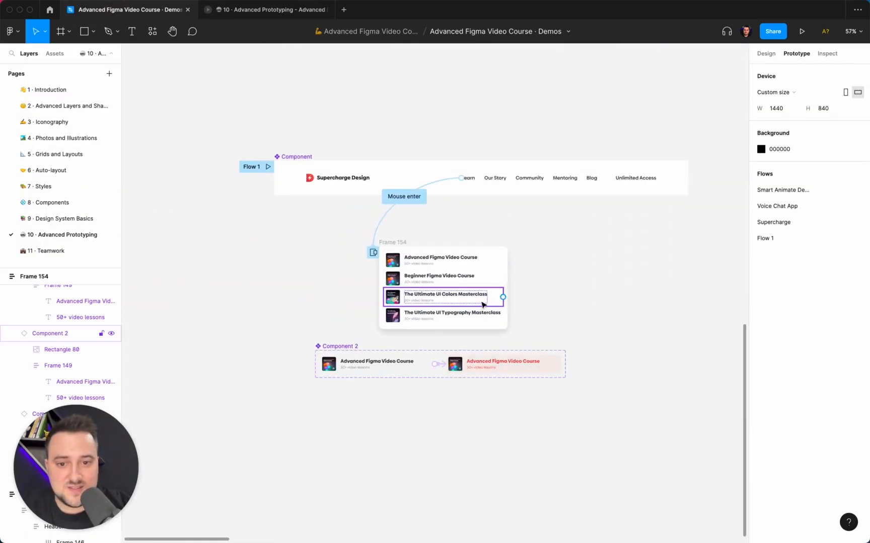
left_click(470, 313, "super")
key("super+d")
key("super+d")
key("super+d")
key("super+d")
key("super+d")
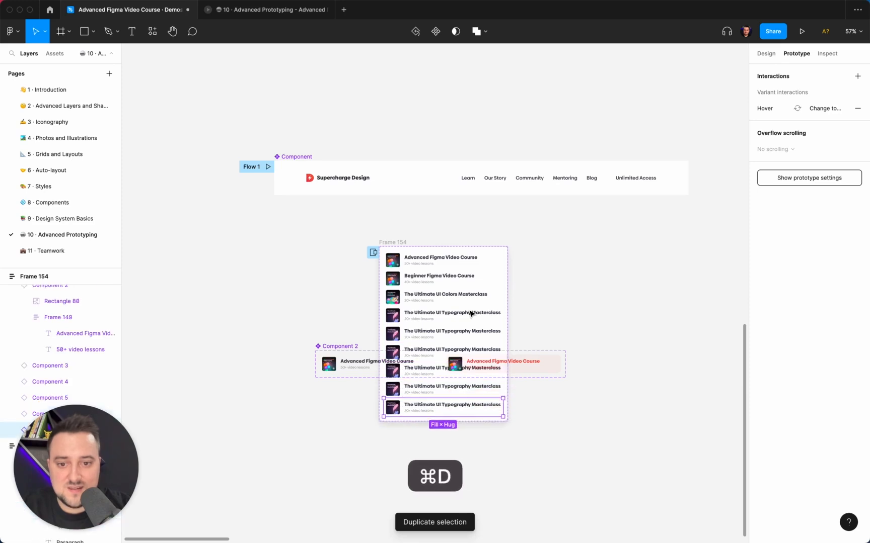
left_click(243, 15)
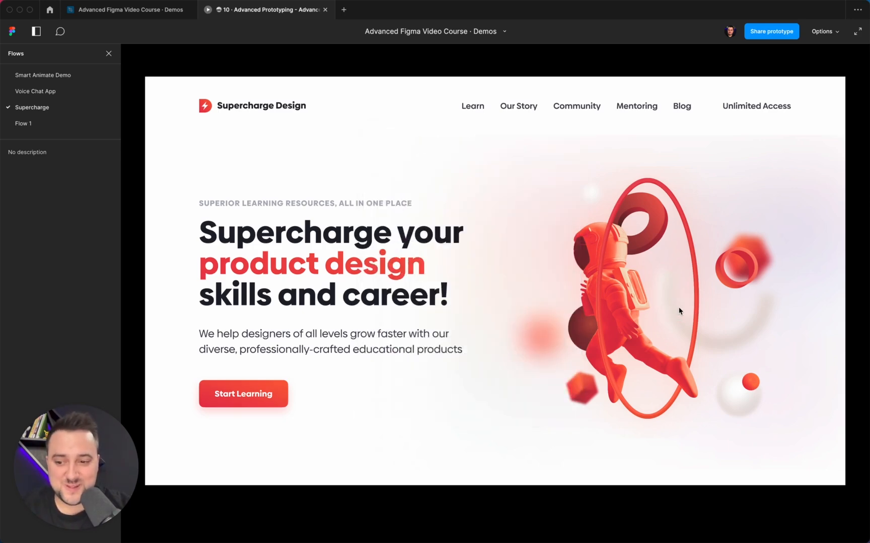
- Go back to the design file and review the navigation component, Frame 154, both Homepage frames and the GDPR prompt with their prototype connections
left_click(132, 11)
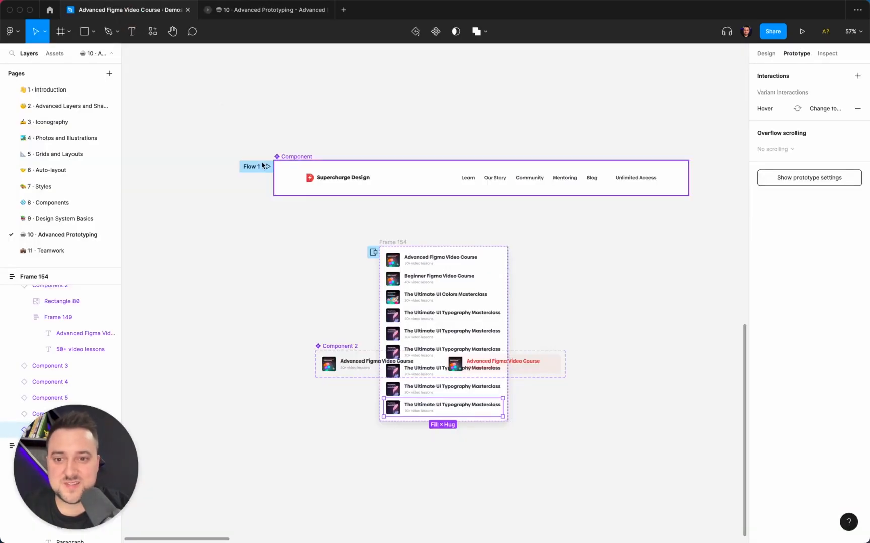
left_click(262, 138)
scroll(263, 142, "down", 5)
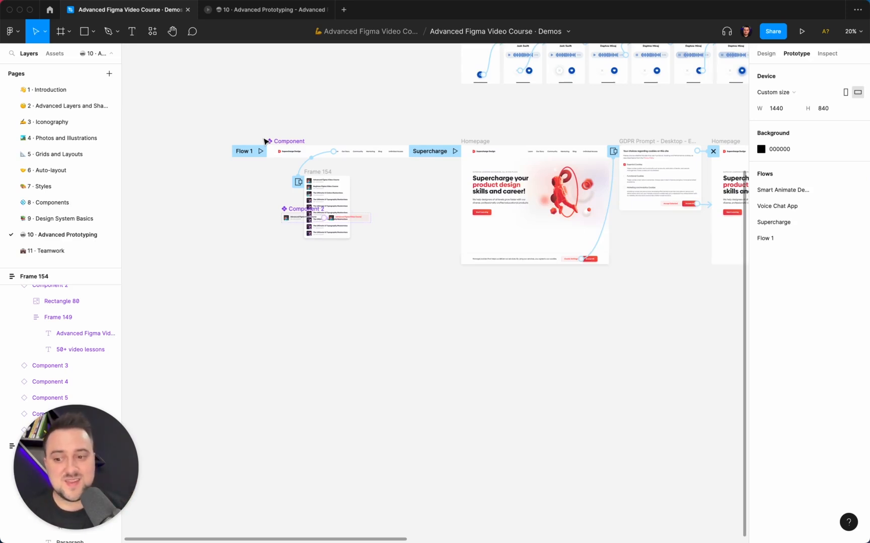
scroll(264, 141, "right", 5)
scroll(263, 141, "up", 2)
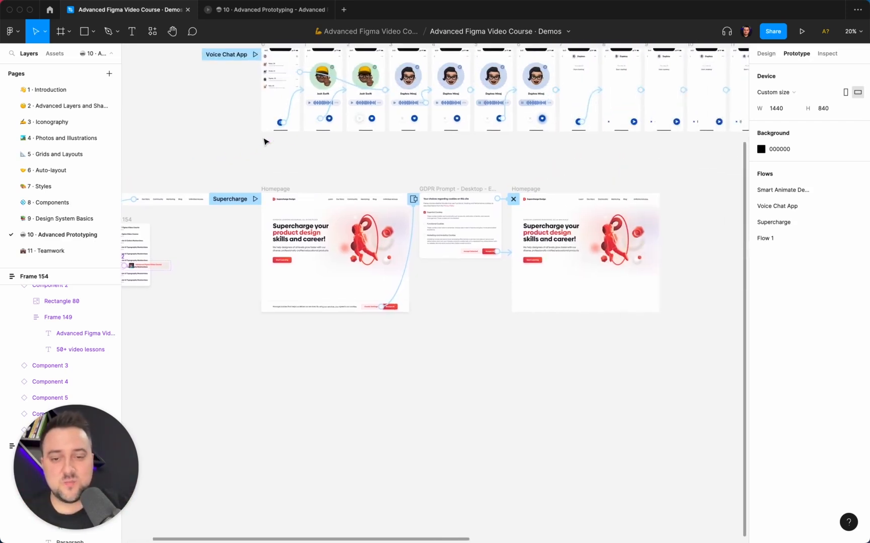
scroll(437, 348, "left", 3)
scroll(437, 348, "up", 1)
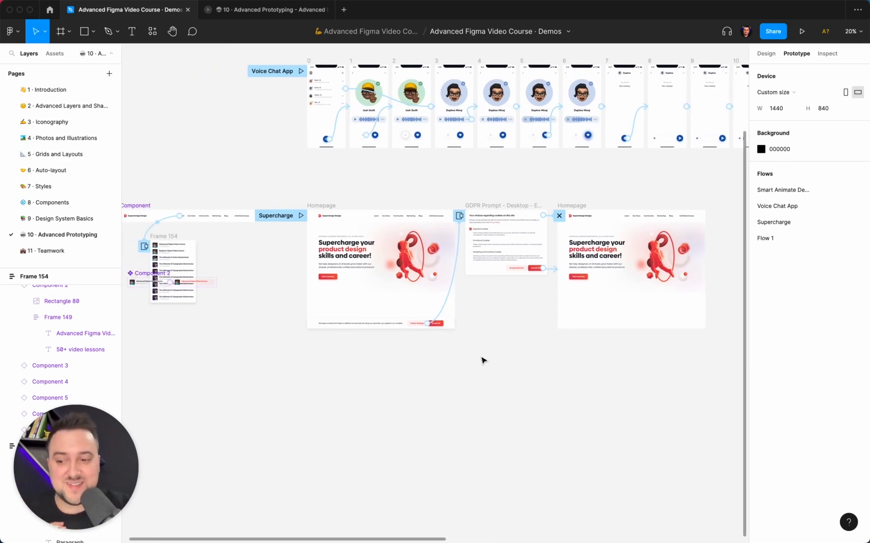
scroll(482, 360, "left", 3)
scroll(482, 360, "up", 1)
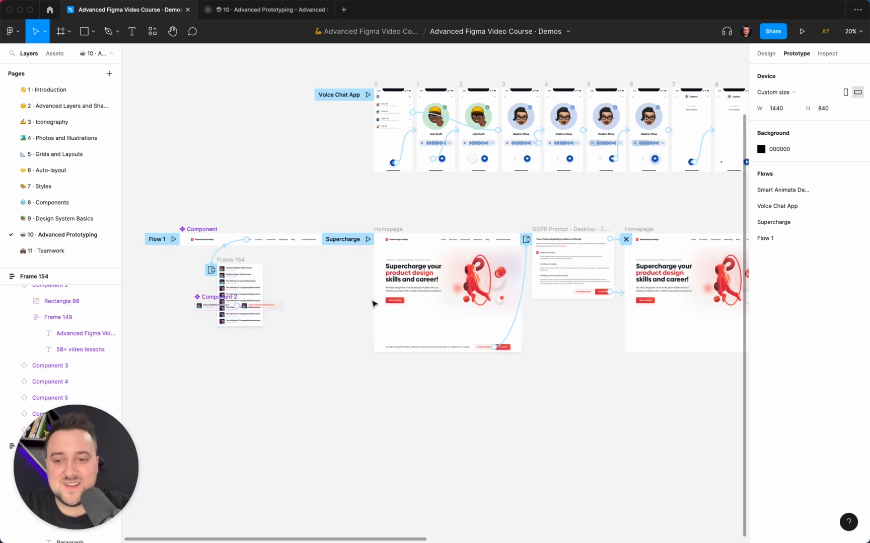
scroll(483, 360, "right", 4)
scroll(482, 361, "down", 1)
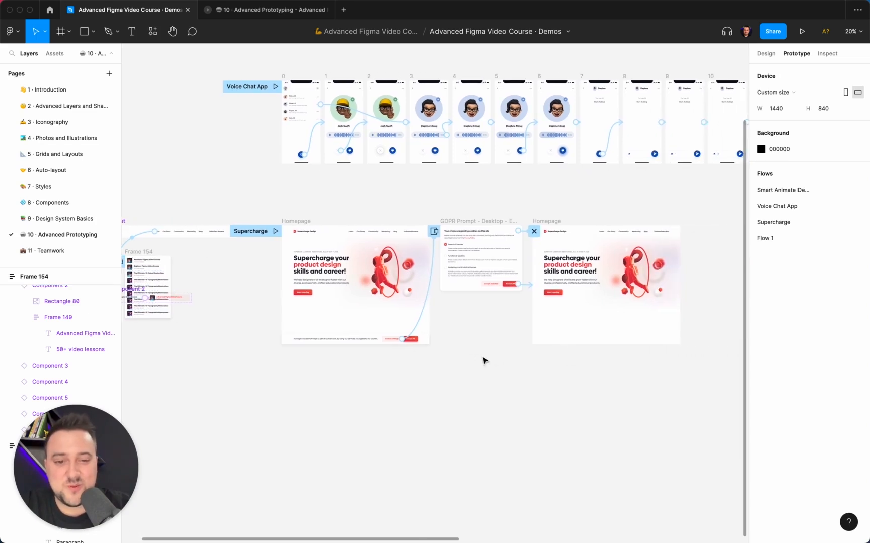
scroll(483, 360, "left", 4)
scroll(482, 361, "down", 1)
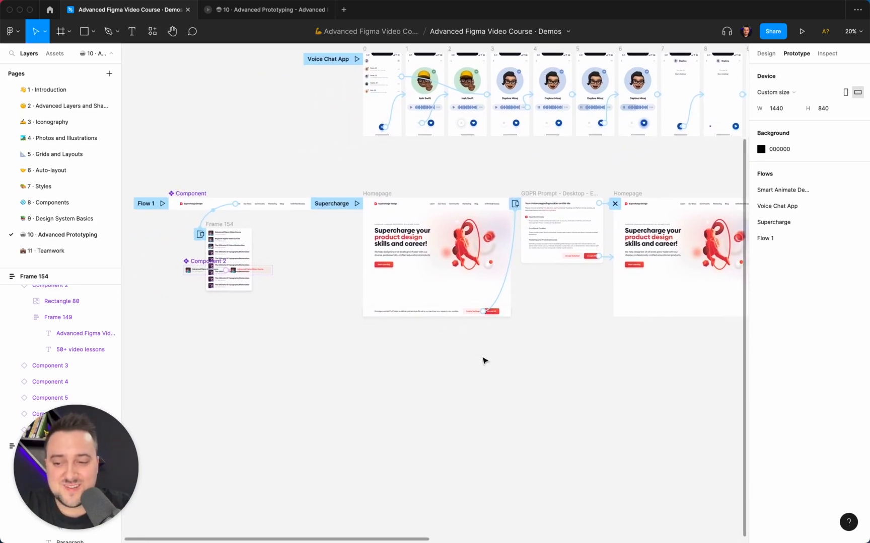